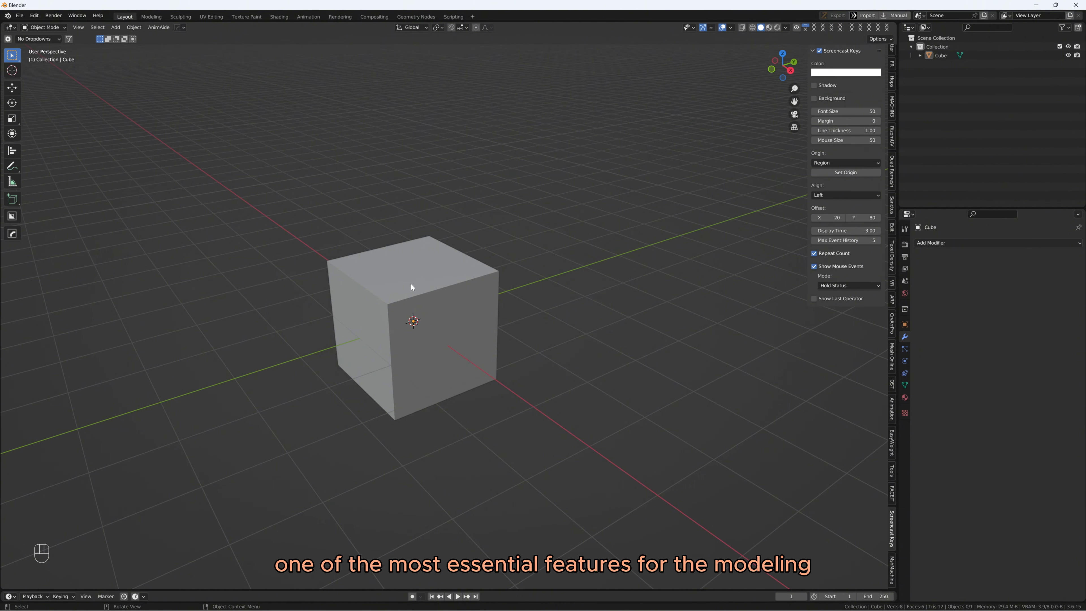
Enter edit mode on the cube and add four parallel loop cuts across its top, with an edge slide of about 0.07
left_click(411, 287)
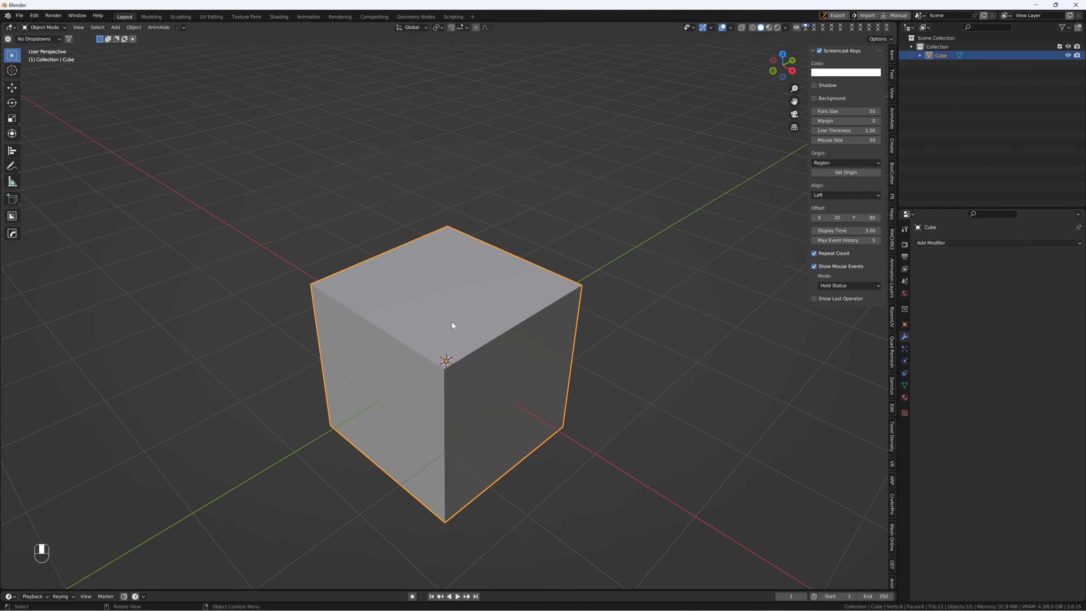
key("Tab")
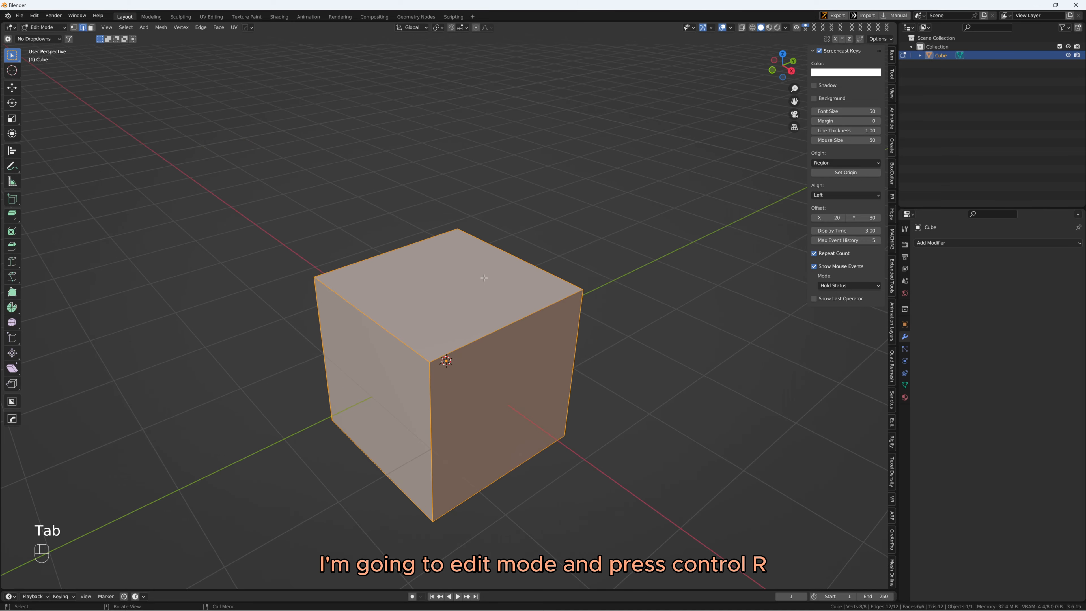
key("ctrl+r")
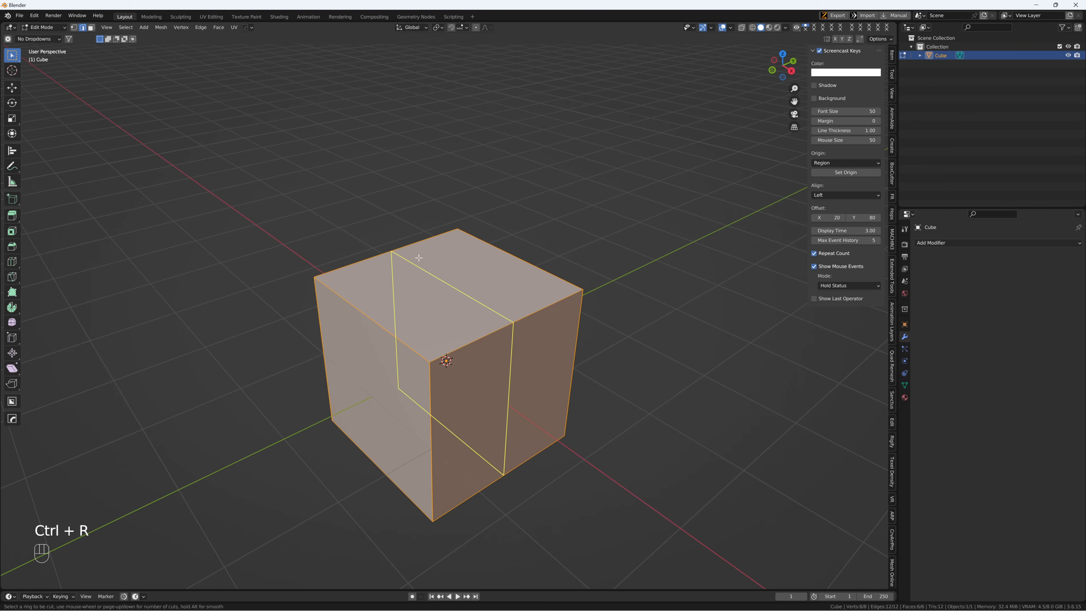
scroll(419, 257, "up", 1)
scroll(419, 257, "up", 5)
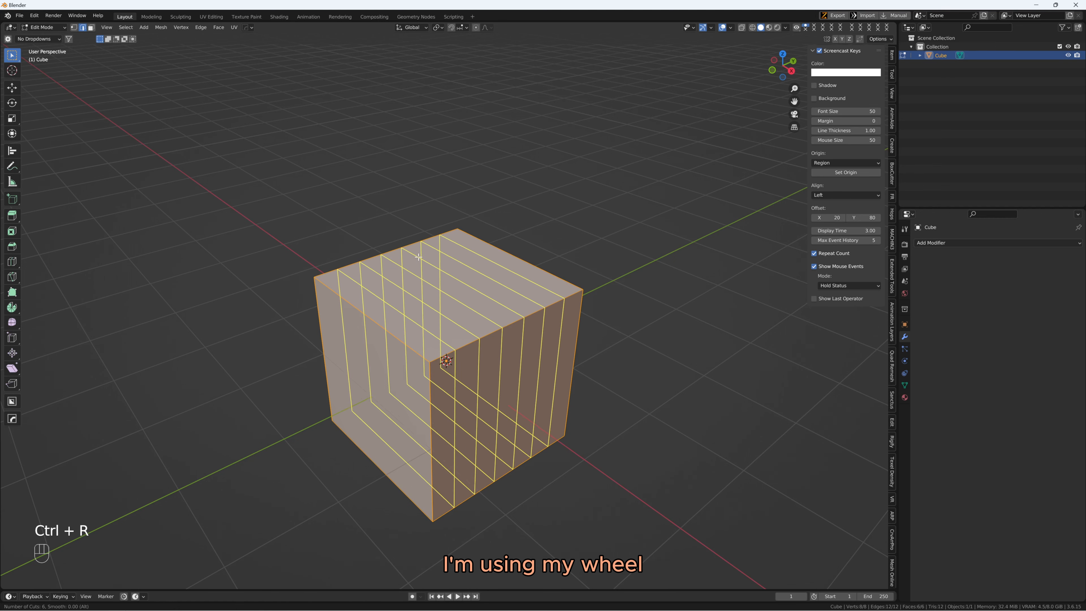
scroll(419, 257, "down", 4)
scroll(418, 257, "up", 4)
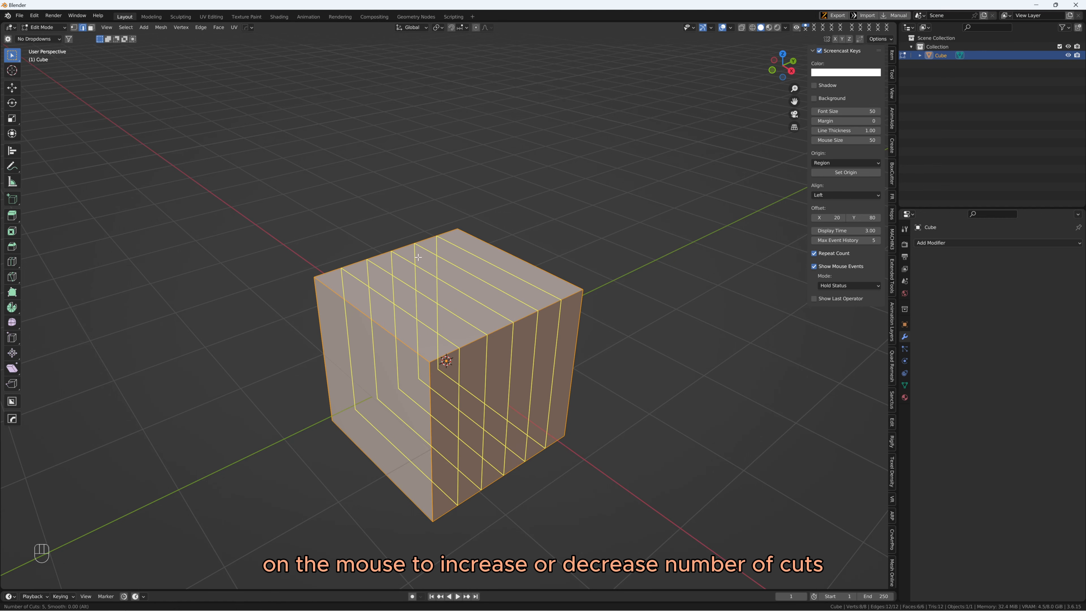
scroll(420, 257, "down", 3)
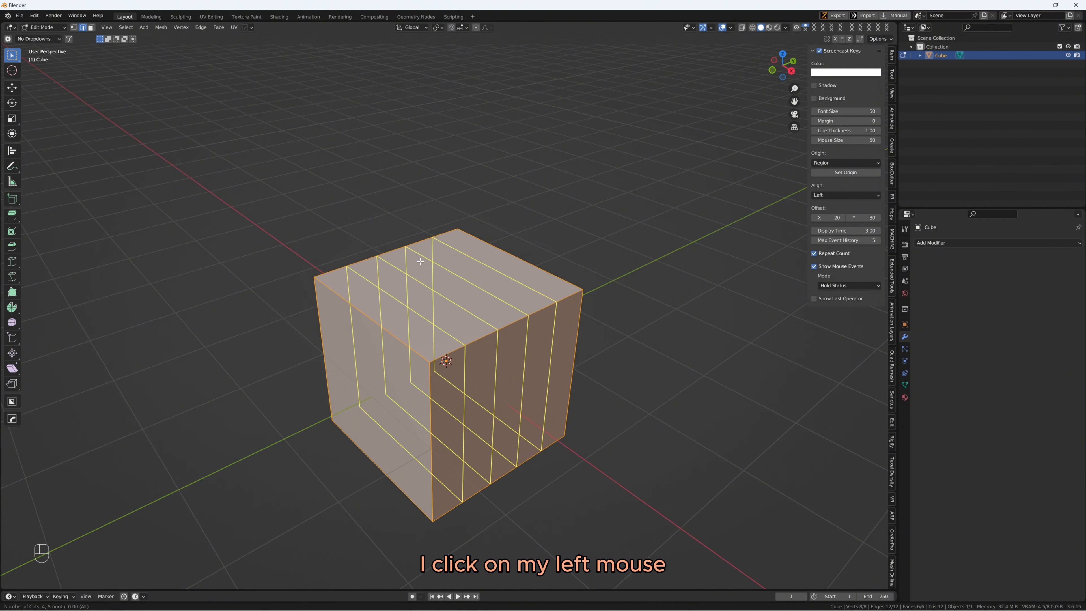
left_click(421, 261)
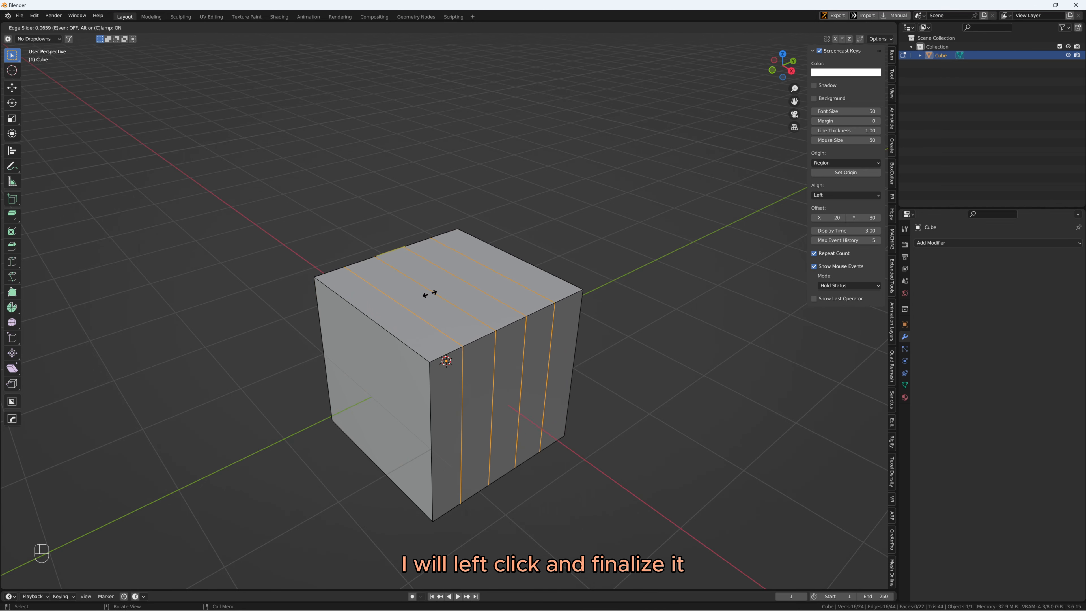
left_click(430, 294)
middle_click_drag(461, 165, 505, 211)
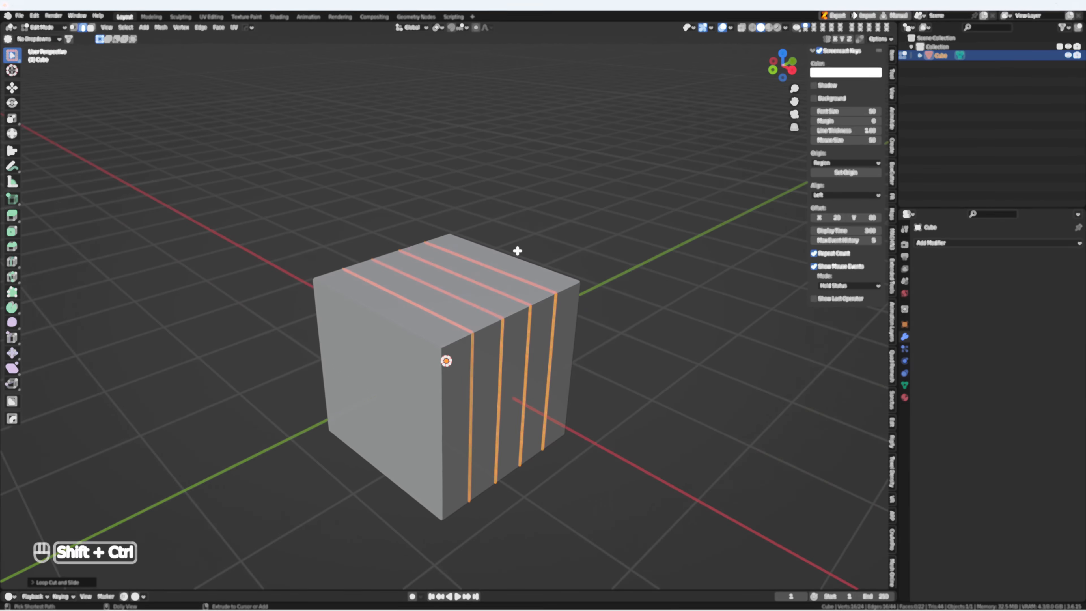
Enter edit mode on the tapered box and start a single loop cut across its long top face
key("ctrl+shift+5")
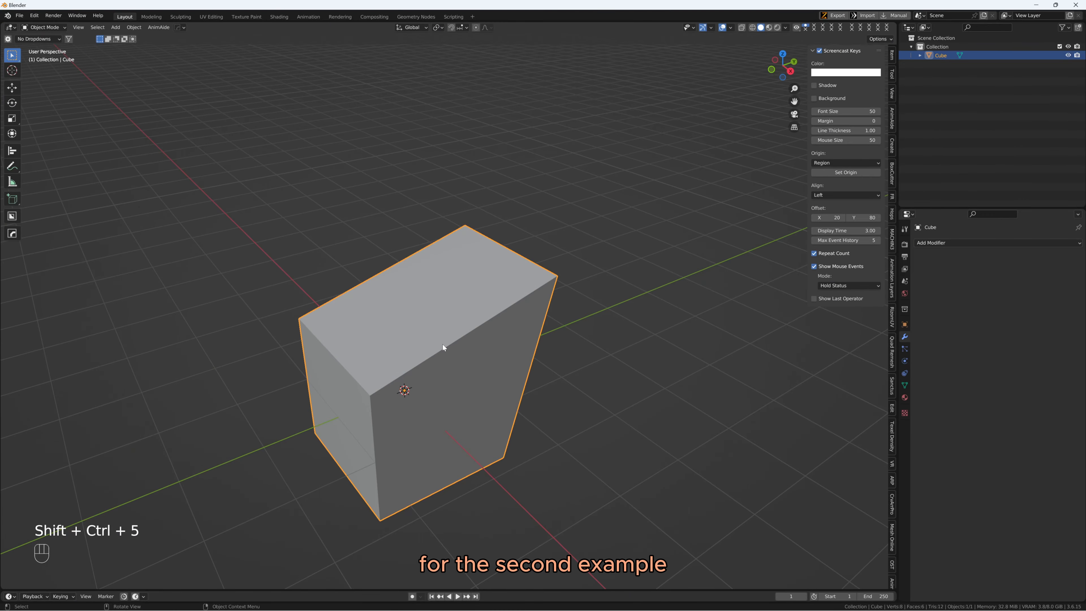
mouse_move(457, 337)
middle_mouse_down()
mouse_move(398, 327)
mouse_move(451, 330)
middle_mouse_up()
key("Tab")
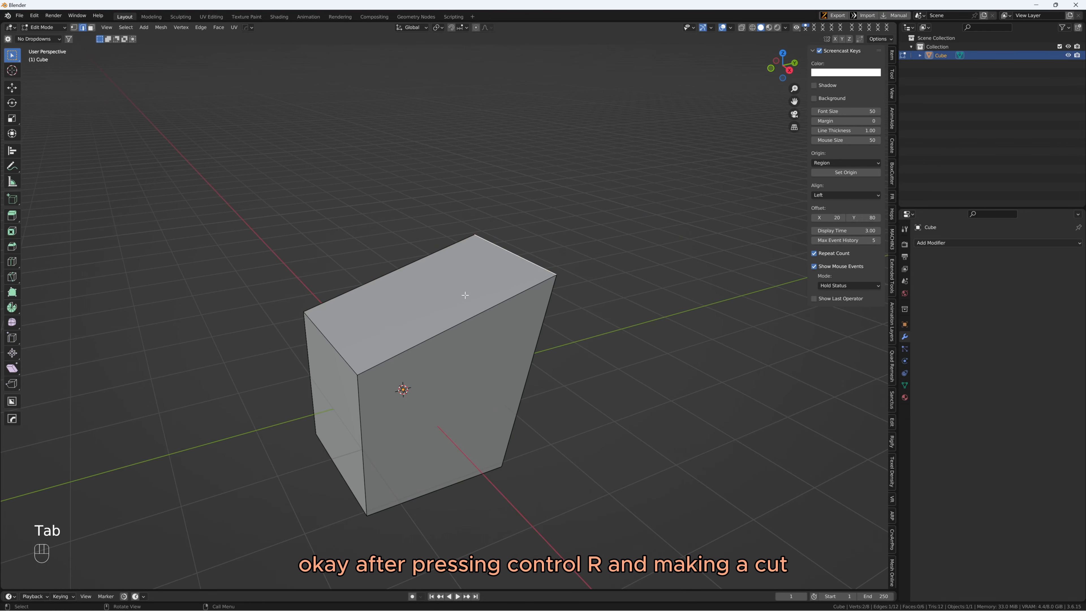
key("ctrl+r")
left_click(400, 271)
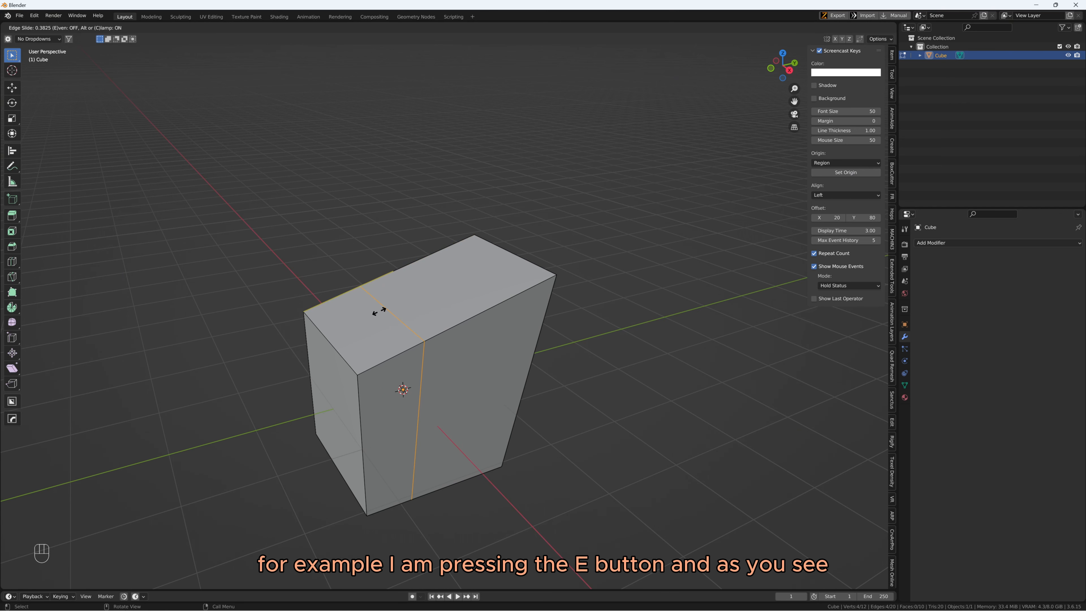
Try the Even and Flipped slide options on the loop cut and place it close to the box's near end face
key("e")
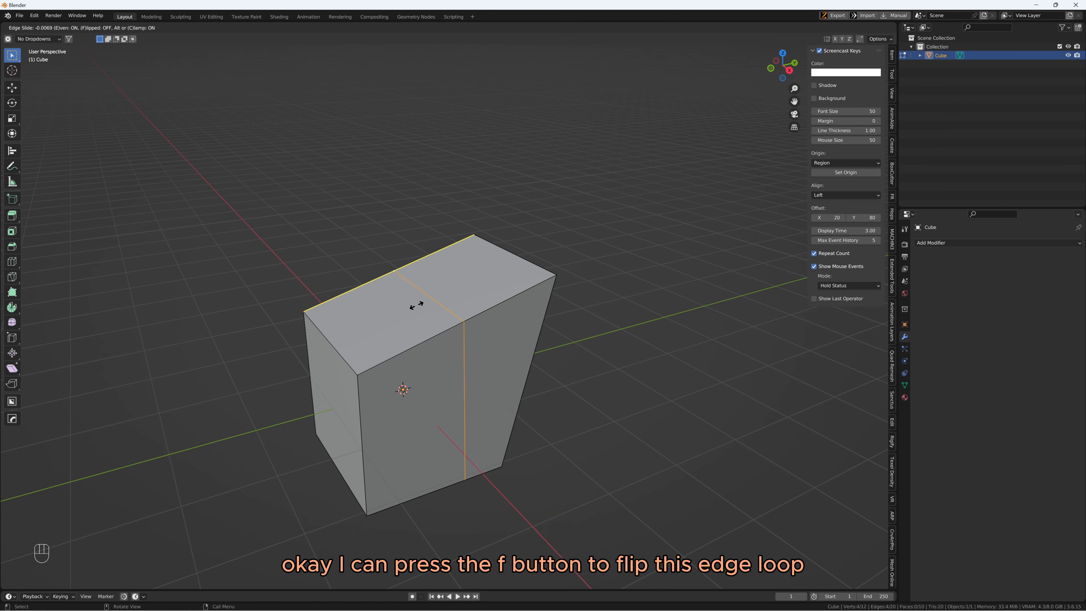
key("f")
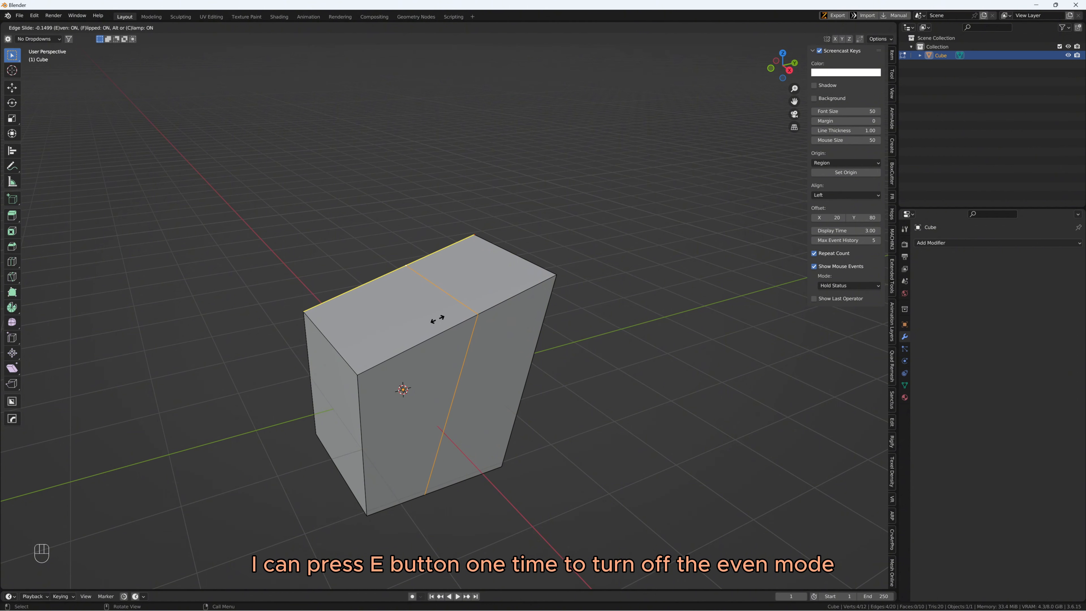
key("e")
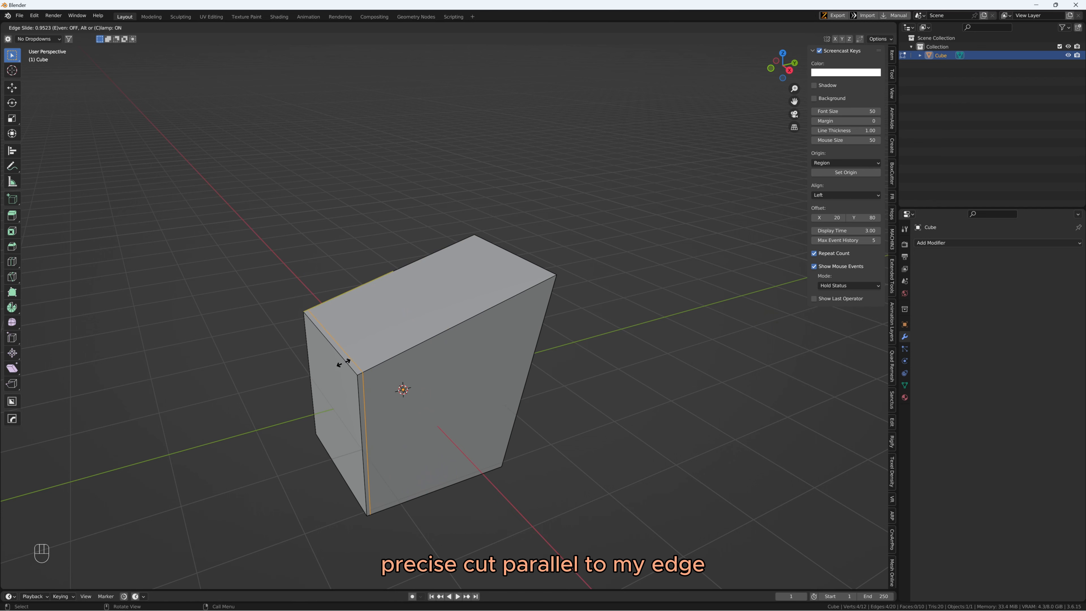
key("e")
key("e")
left_click(343, 363)
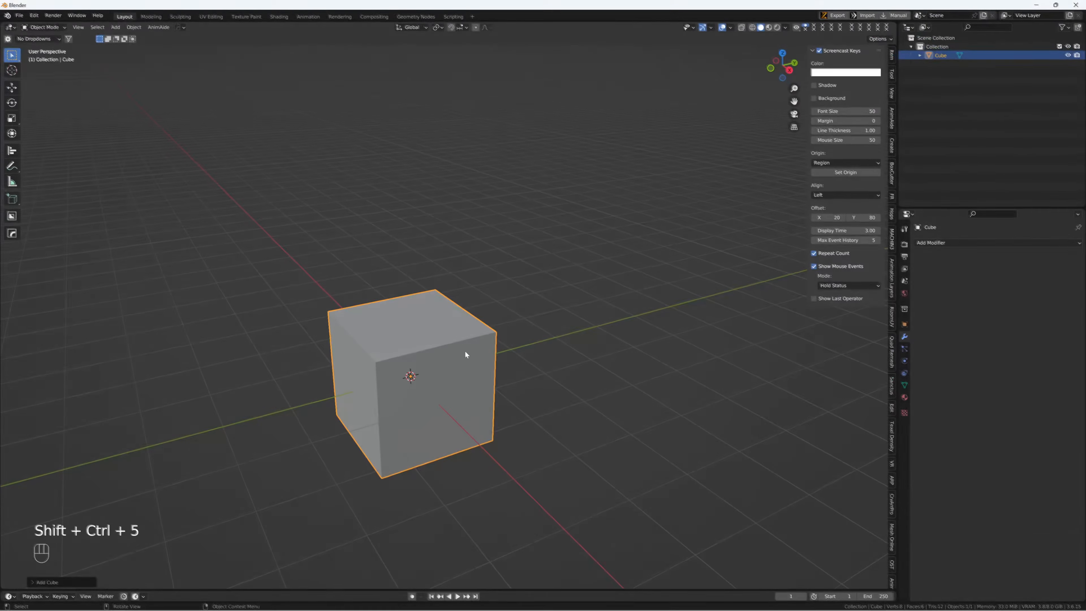
Enter edit mode on the new cube and add one loop cut across its top, slid slightly off-centre by a factor of about 0.17
mouse_move(465, 354)
middle_mouse_down()
mouse_move(456, 352)
mouse_move(472, 338)
mouse_move(435, 335)
mouse_move(462, 336)
middle_mouse_up()
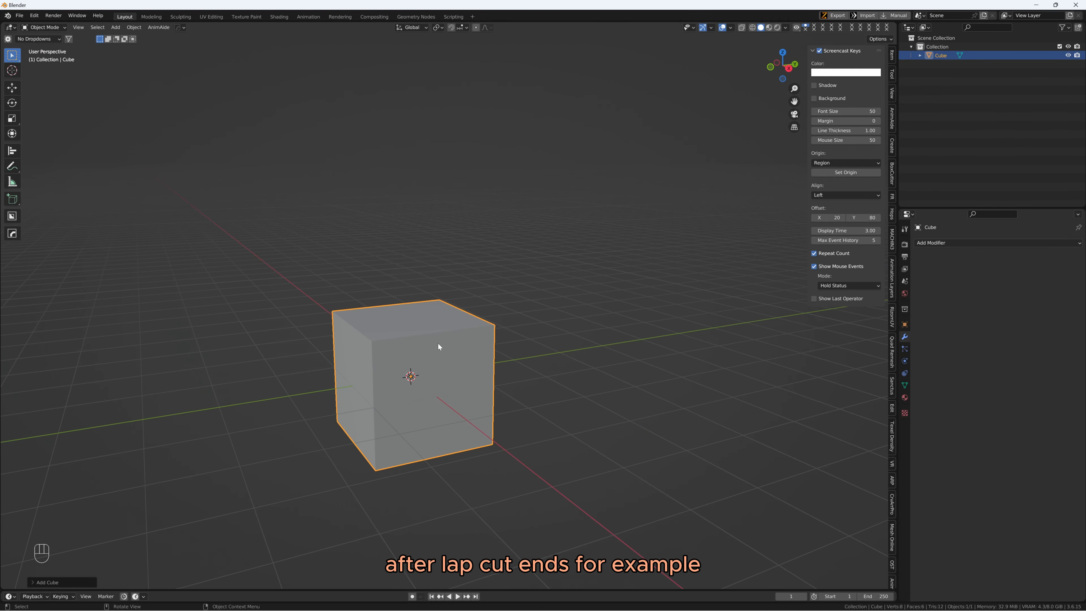
middle_click_drag(442, 344, 454, 370)
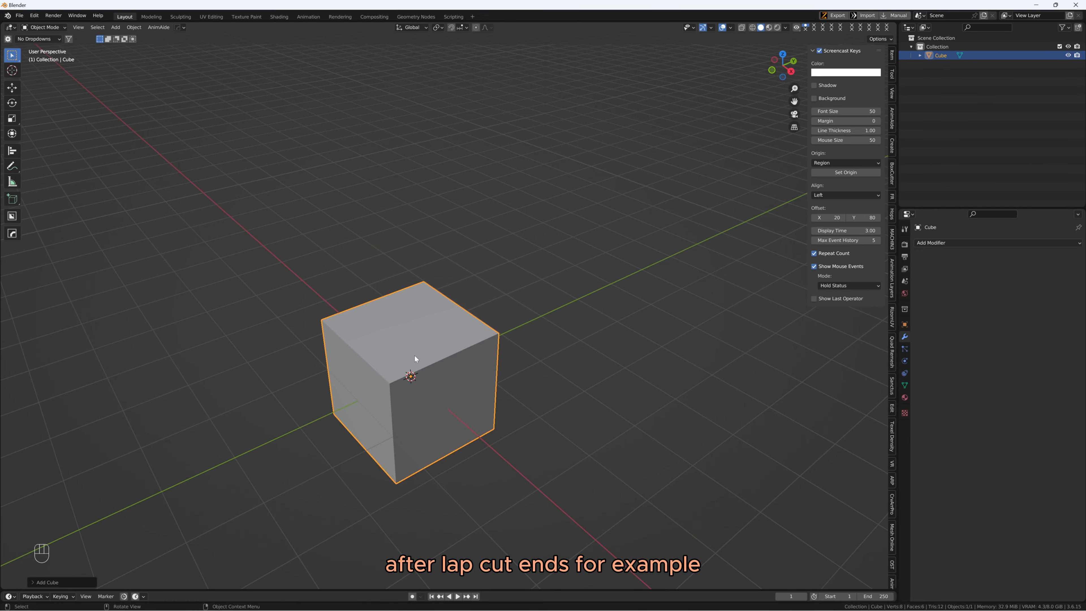
key("Tab")
key("ctrl+r")
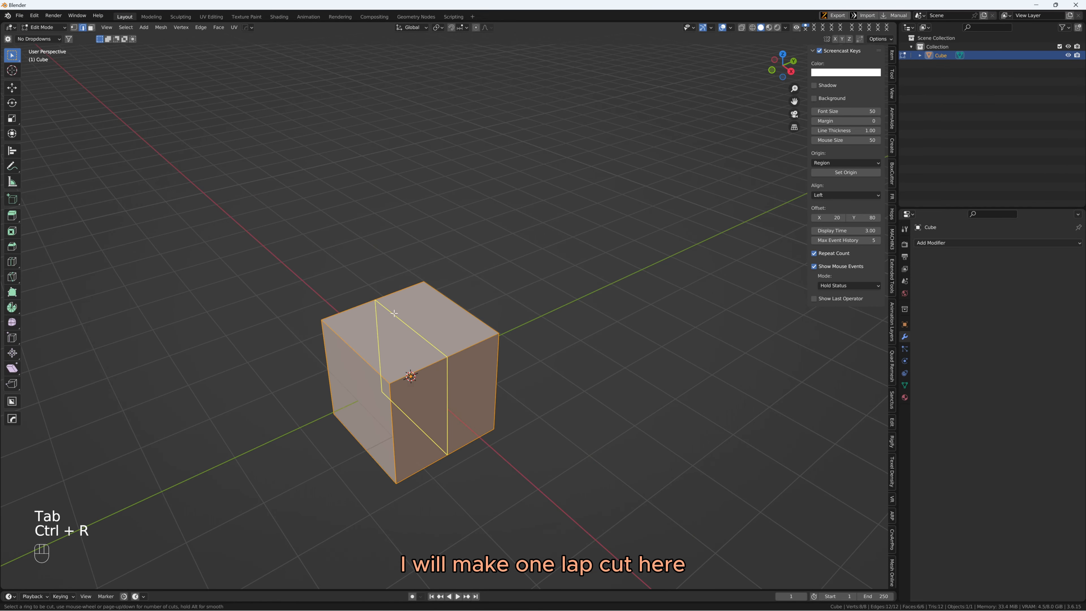
left_click(394, 314)
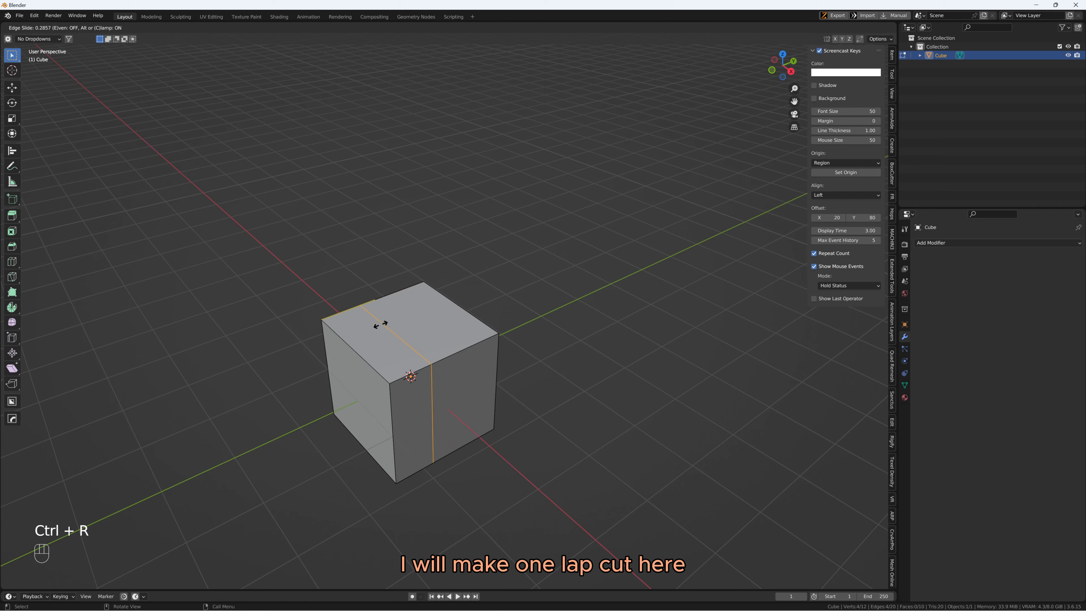
left_click(387, 321)
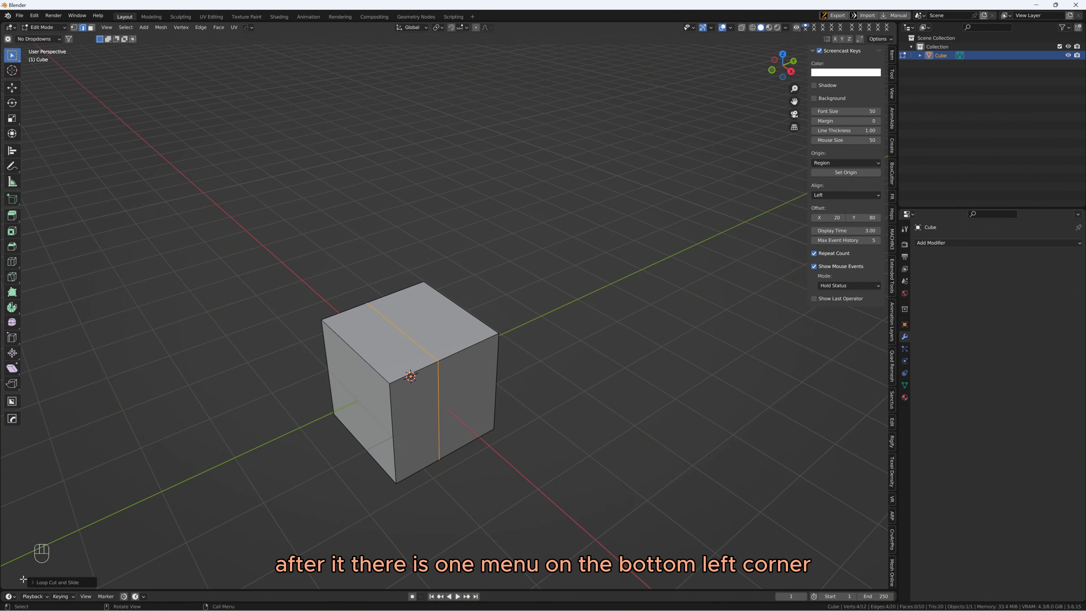
Expand the Loop Cut and Slide options and raise the number of cuts to 8
left_click(33, 582)
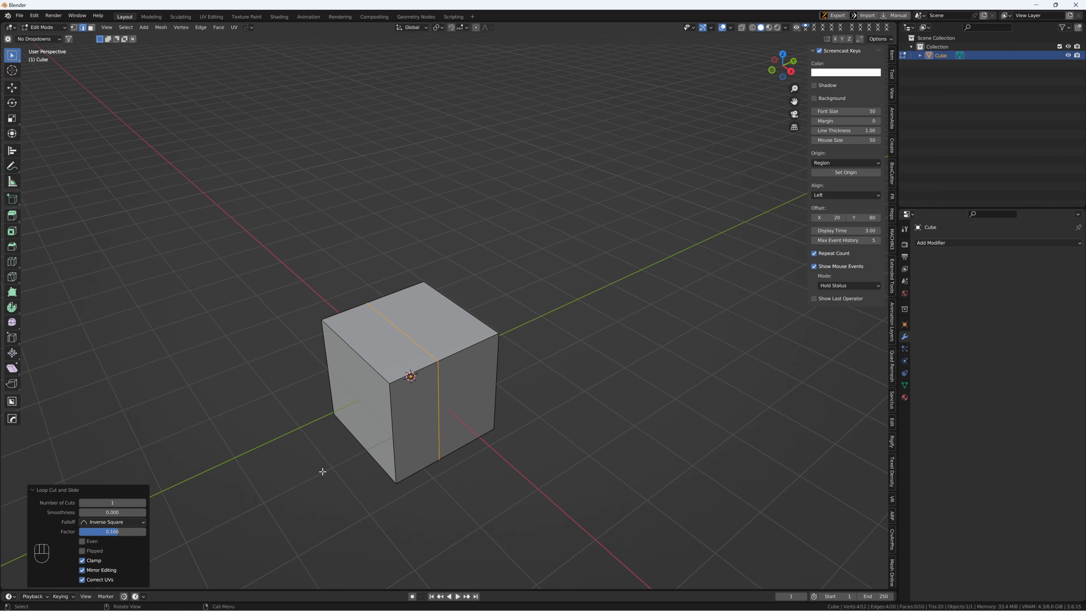
middle_click_drag(323, 468, 343, 430)
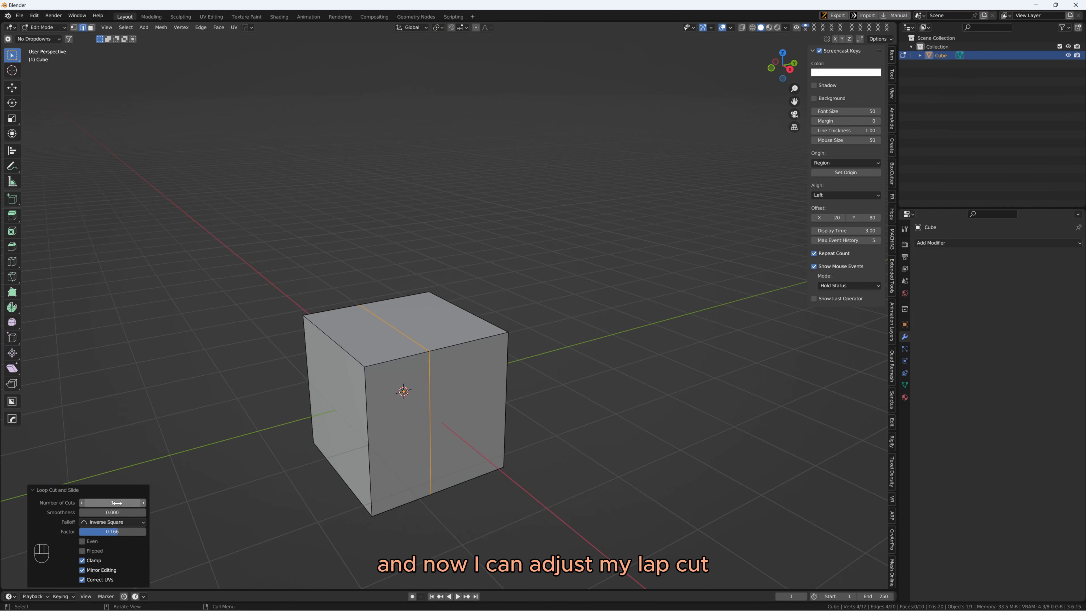
left_click_drag(136, 502, 169, 502)
left_click(142, 502)
left_click(142, 503)
left_click(142, 503)
left_click(143, 502)
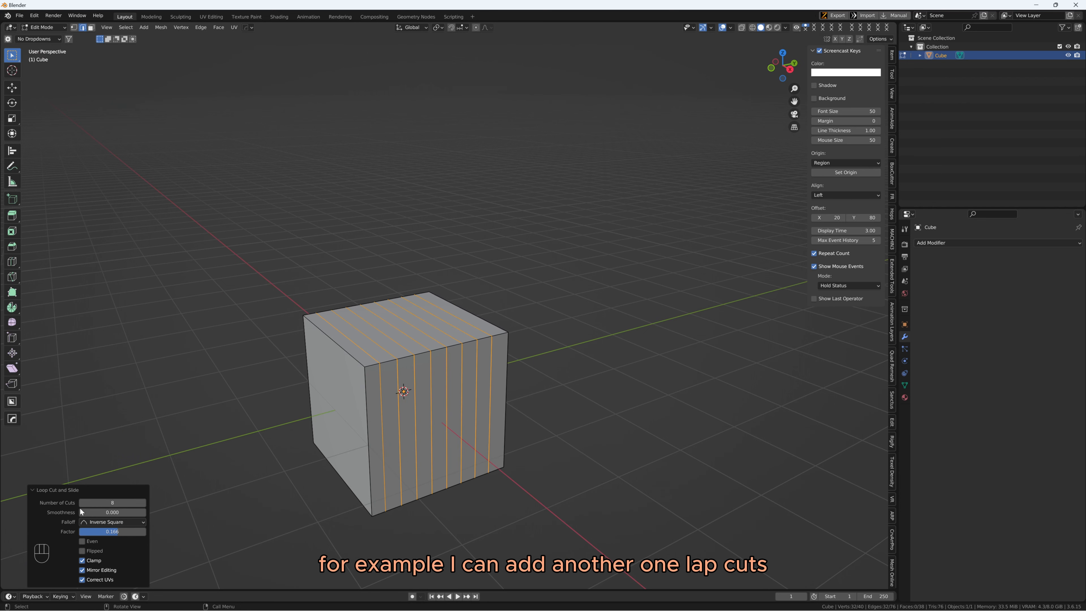
Reduce the number of cuts to 4 and set the smoothness to 0.610 to bulge the cube's sides
left_click(82, 504)
left_click(82, 503)
left_click(82, 502)
left_click(82, 502)
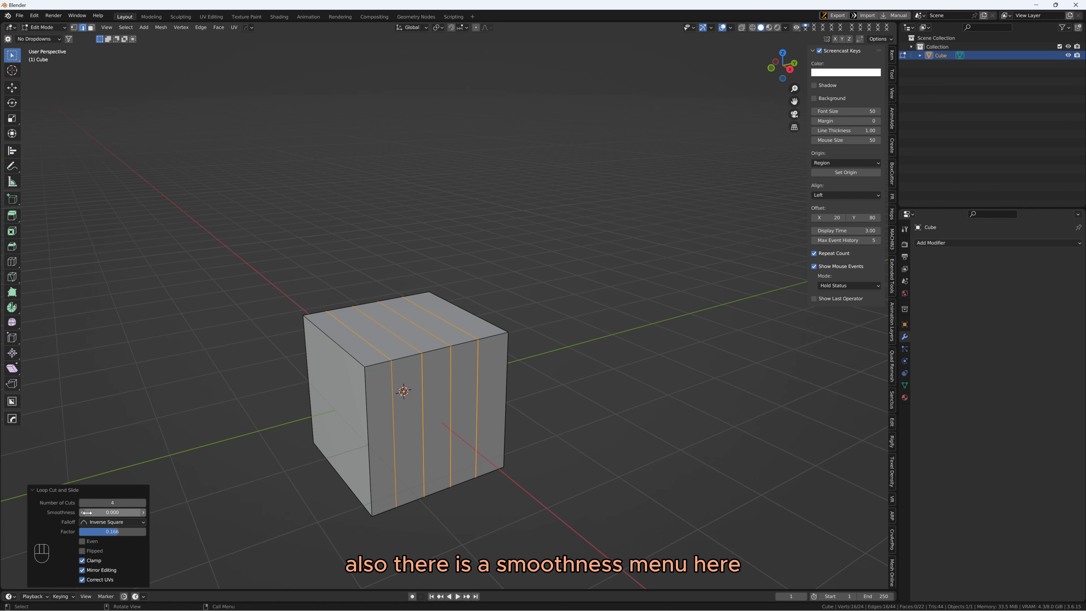
left_click_drag(112, 512, 145, 512)
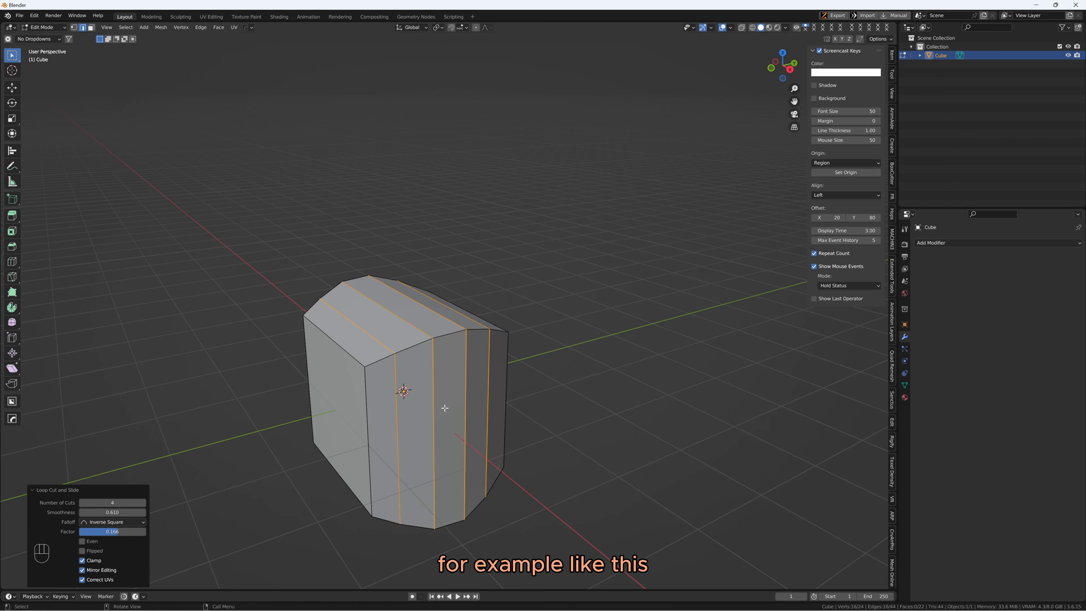
Increase the number of cuts on the bulged cube to 10
middle_click_drag(443, 408, 407, 414)
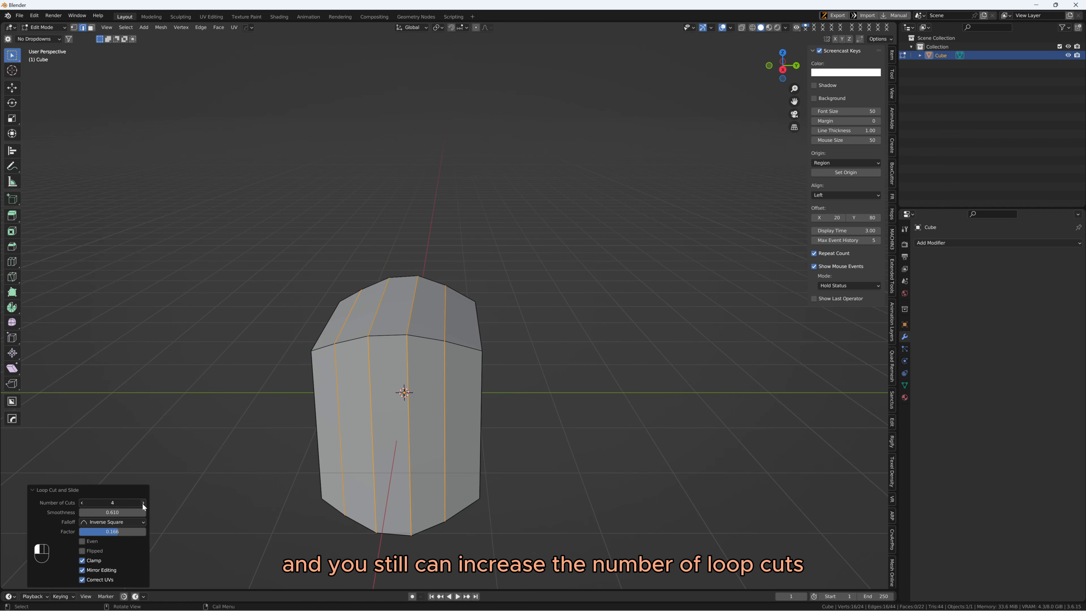
left_click(143, 502)
left_click(143, 502)
left_click(144, 503)
left_click(143, 503)
left_click(143, 502)
left_click(144, 502)
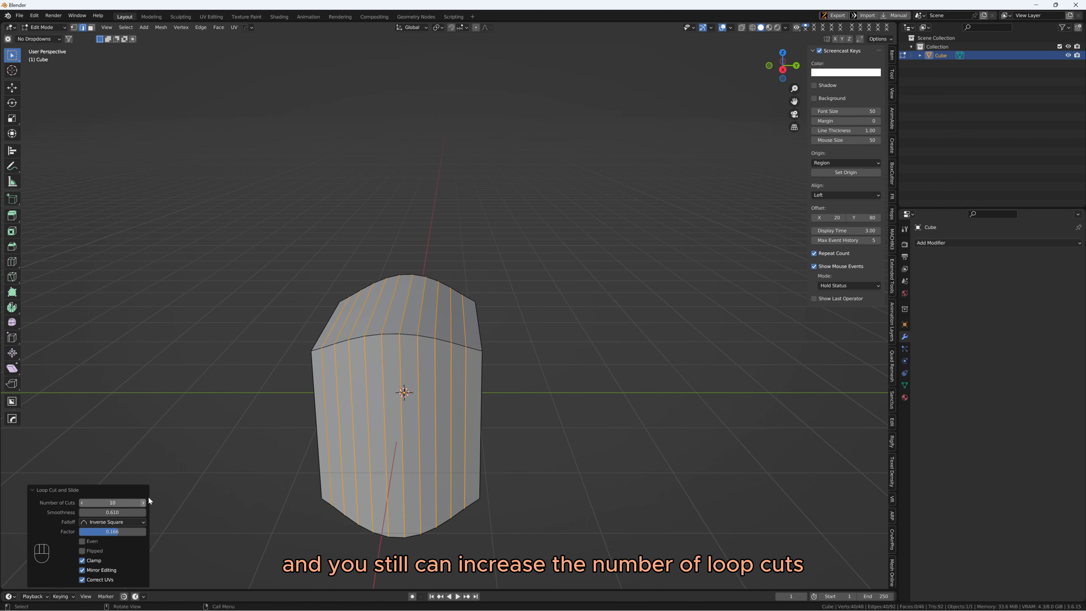
Try the Smooth and Sharp falloff types on the bulged loop cuts
middle_click_drag(188, 421, 262, 422)
middle_click_drag(213, 480, 186, 492)
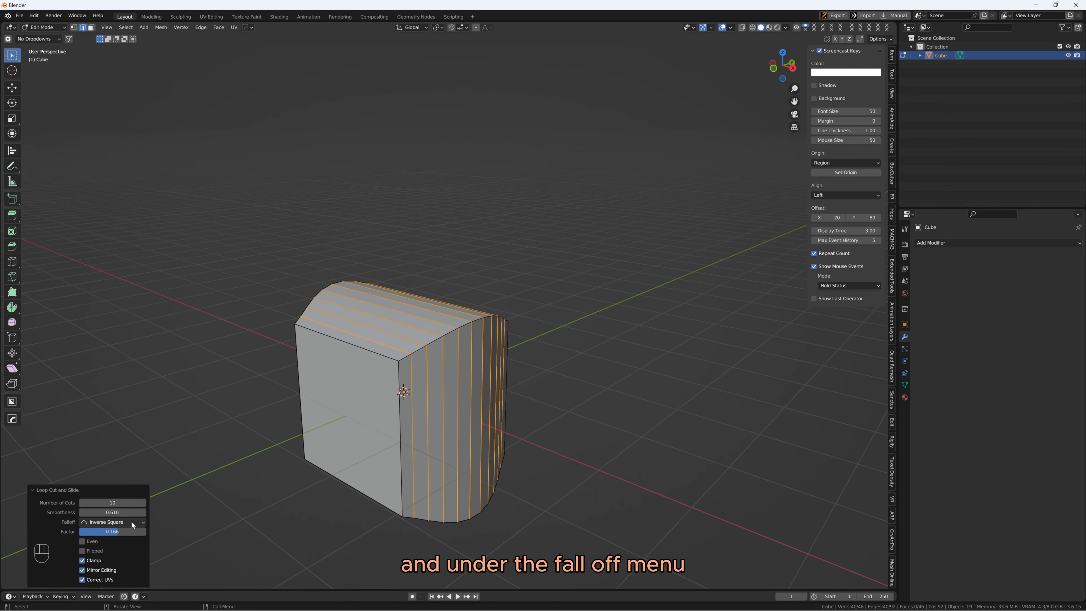
left_click(101, 523)
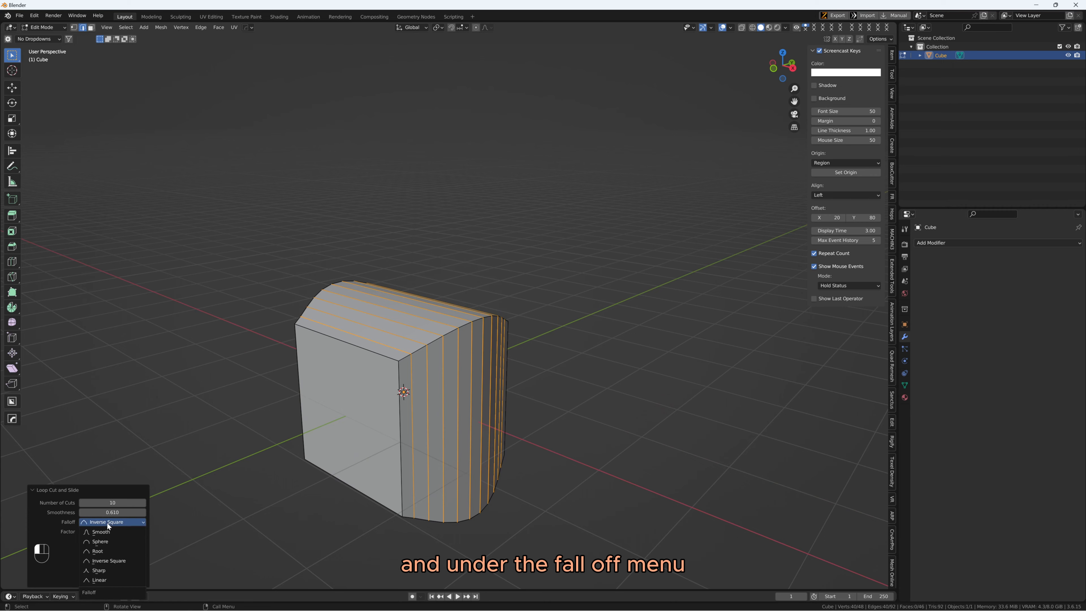
left_click(108, 532)
middle_click_drag(240, 424, 398, 450)
left_click(116, 523)
left_click(110, 571)
Set the falloff of the loop cuts to Smooth
left_click(140, 523)
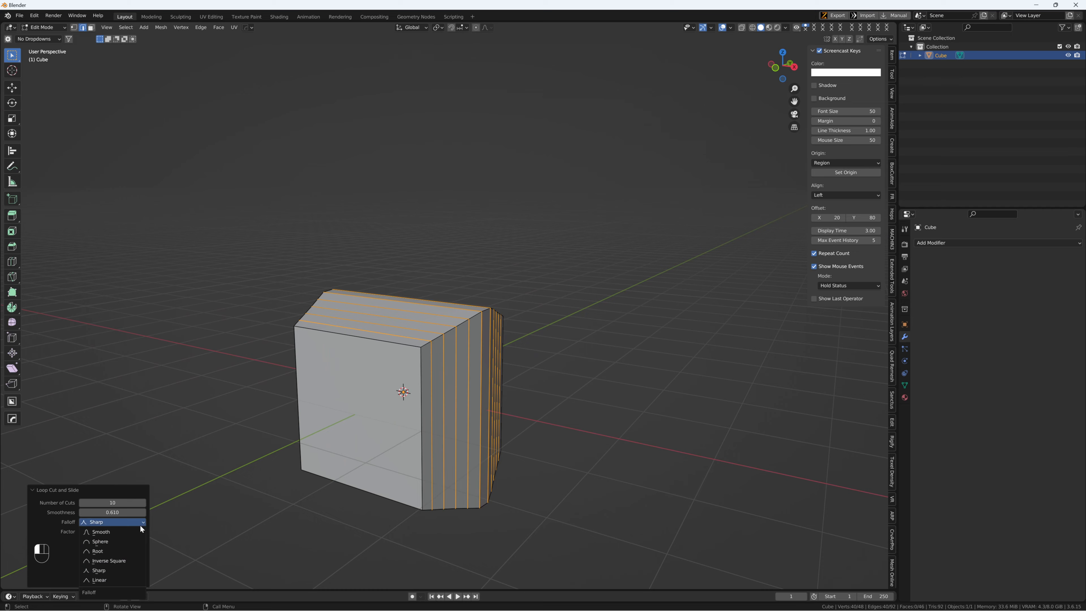
left_click(121, 532)
mouse_move(325, 432)
middle_mouse_down()
mouse_move(342, 429)
mouse_move(329, 427)
middle_mouse_up()
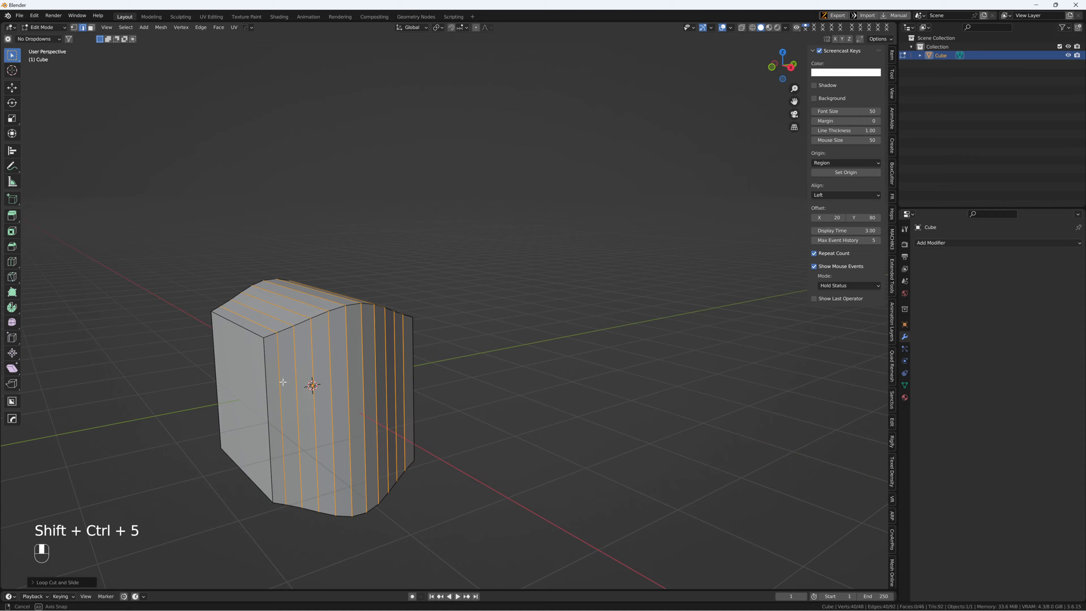
Bring up the last loop cut's adjustment options as a floating popup in the viewport
middle_click_drag(283, 382, 475, 399)
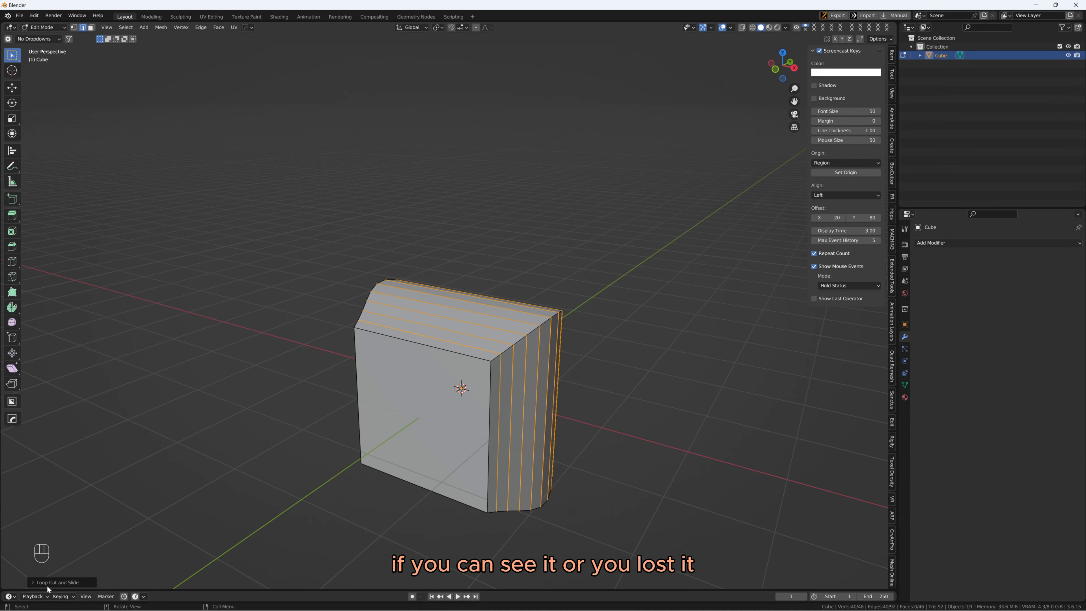
middle_click_drag(171, 522, 203, 496)
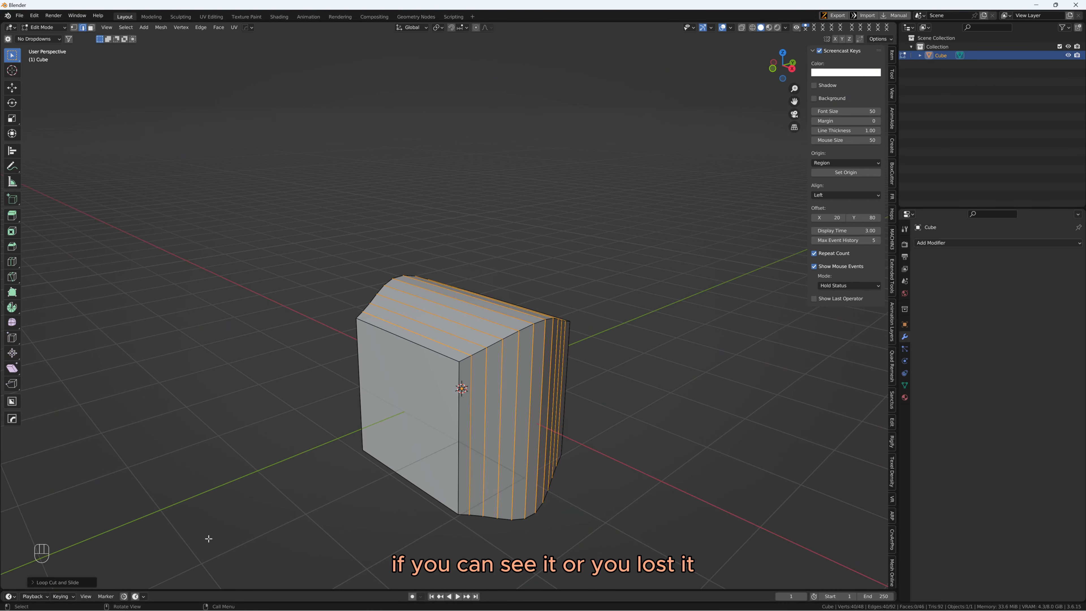
key("F9")
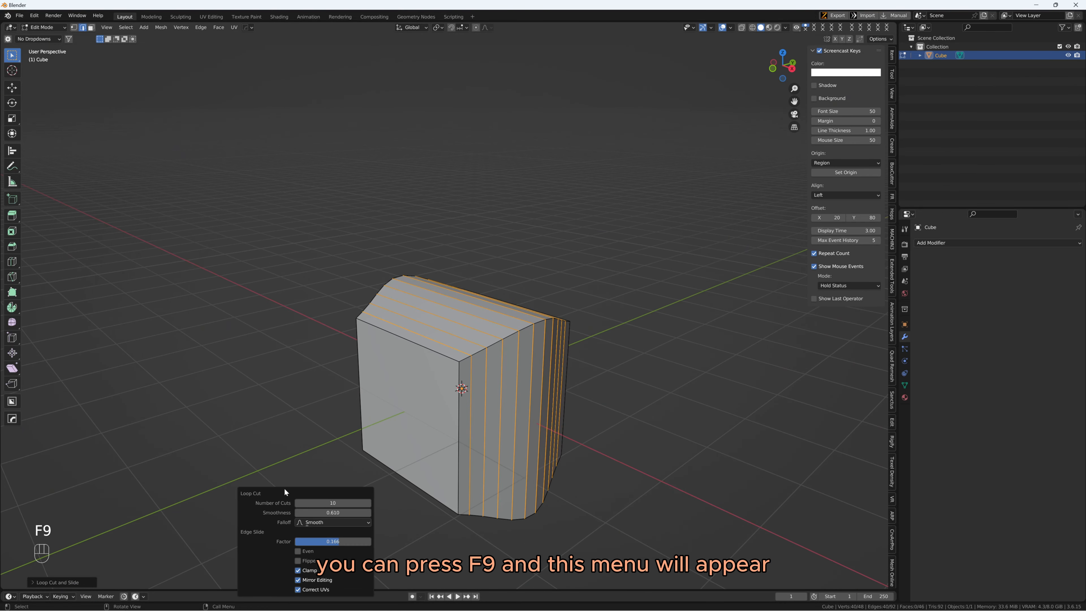
key("F9")
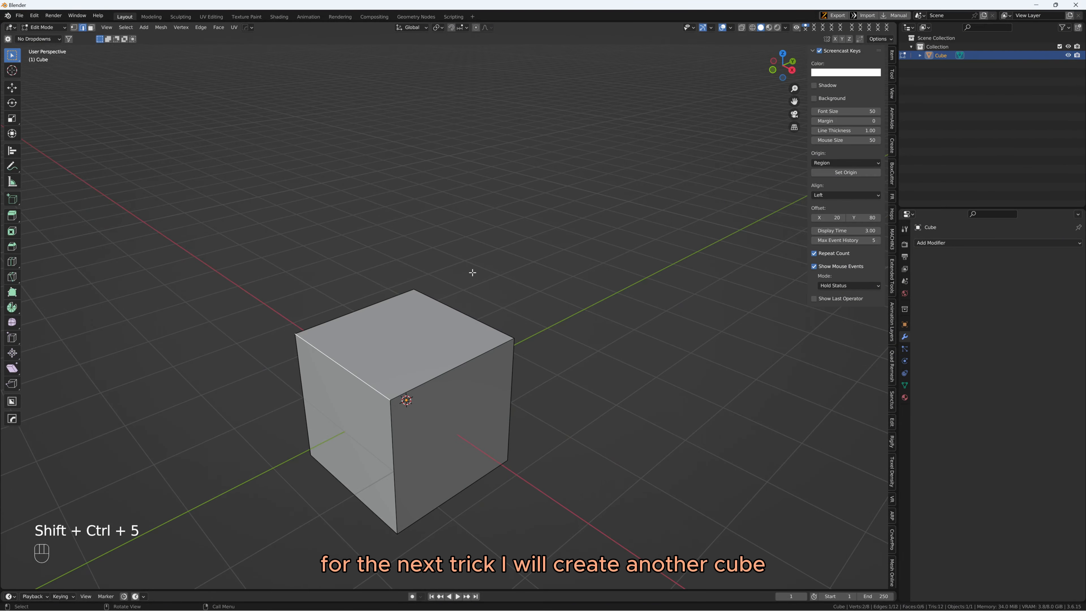
Add a loop cut across the cube's top face and slide it fully onto the negative-Y side, to a slide factor of 1
mouse_move(465, 305)
middle_mouse_down()
mouse_move(476, 319)
mouse_move(463, 314)
middle_mouse_up()
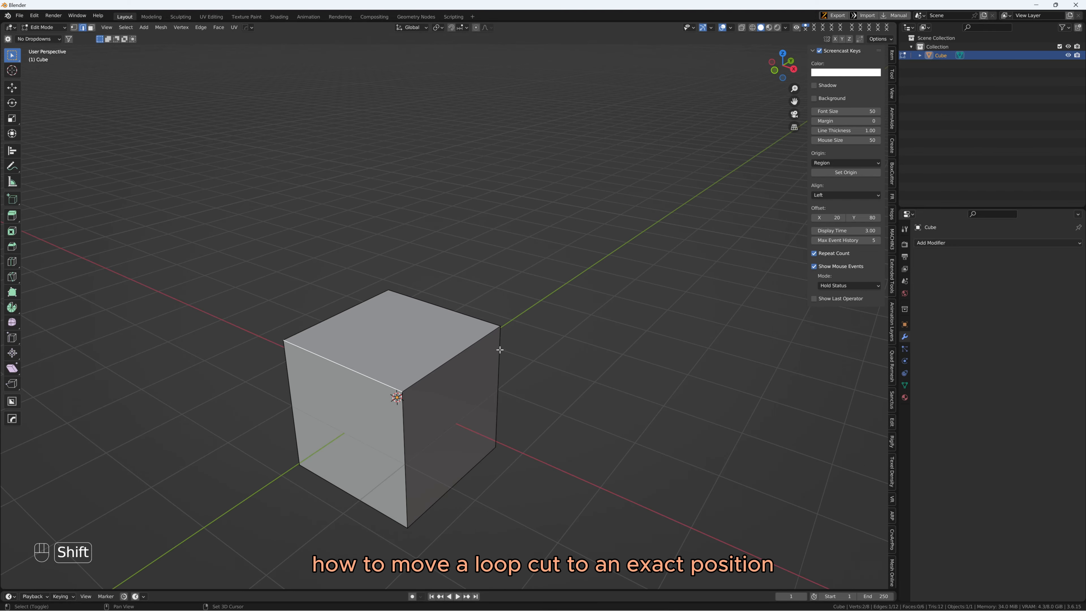
middle_click_drag(500, 347, 428, 323, "shift")
key("ctrl+r")
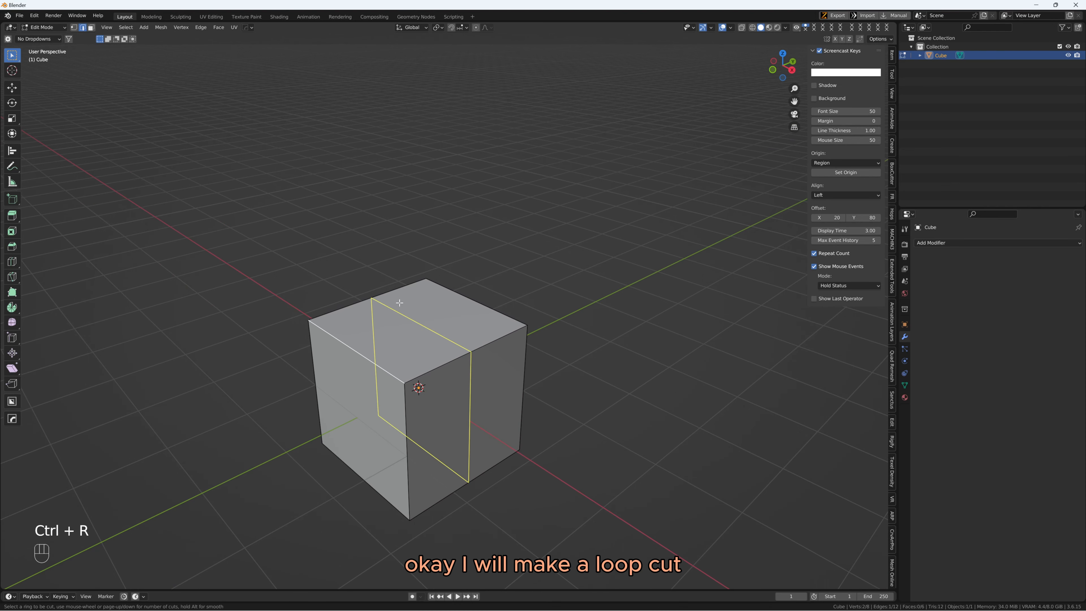
left_click(393, 305)
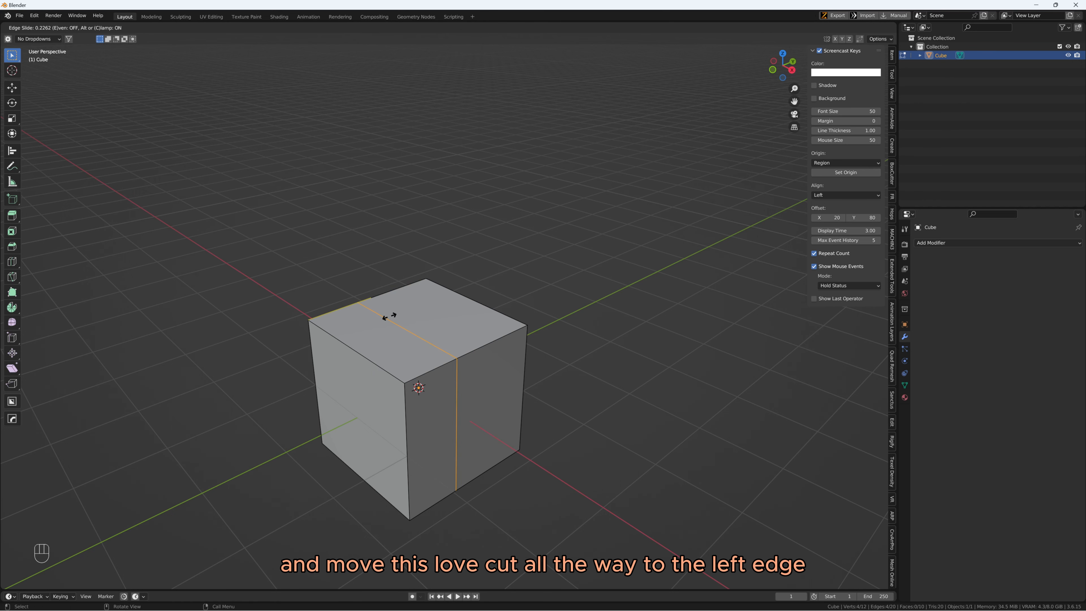
left_click(328, 348)
Move the new loop cut 0.5 m along the global Y axis
middle_click_drag(311, 308, 393, 270)
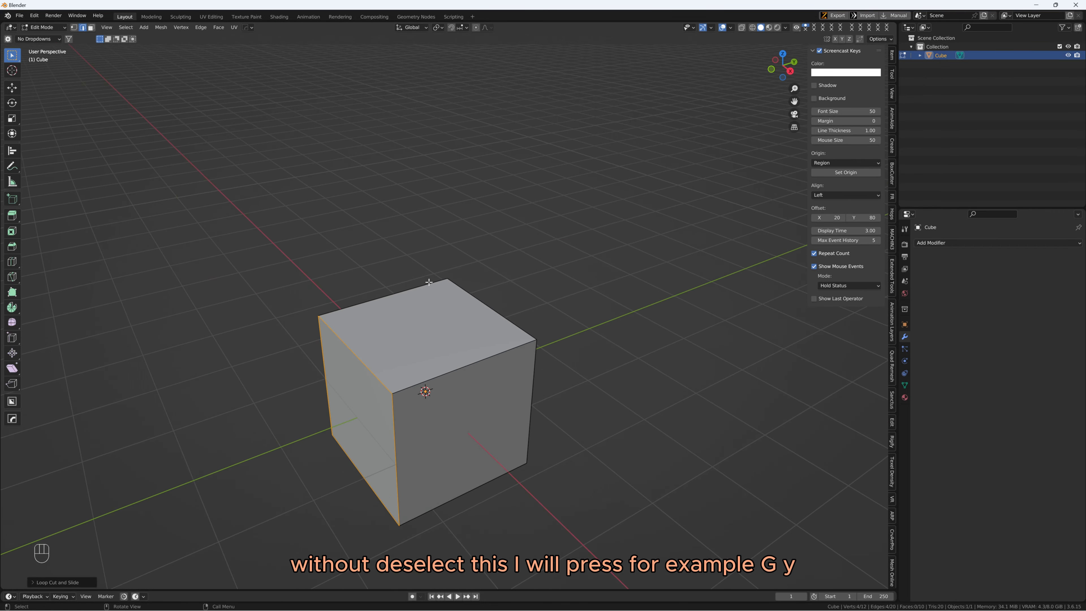
scroll(428, 283, "down", 3)
scroll(444, 278, "up", 4)
key("g")
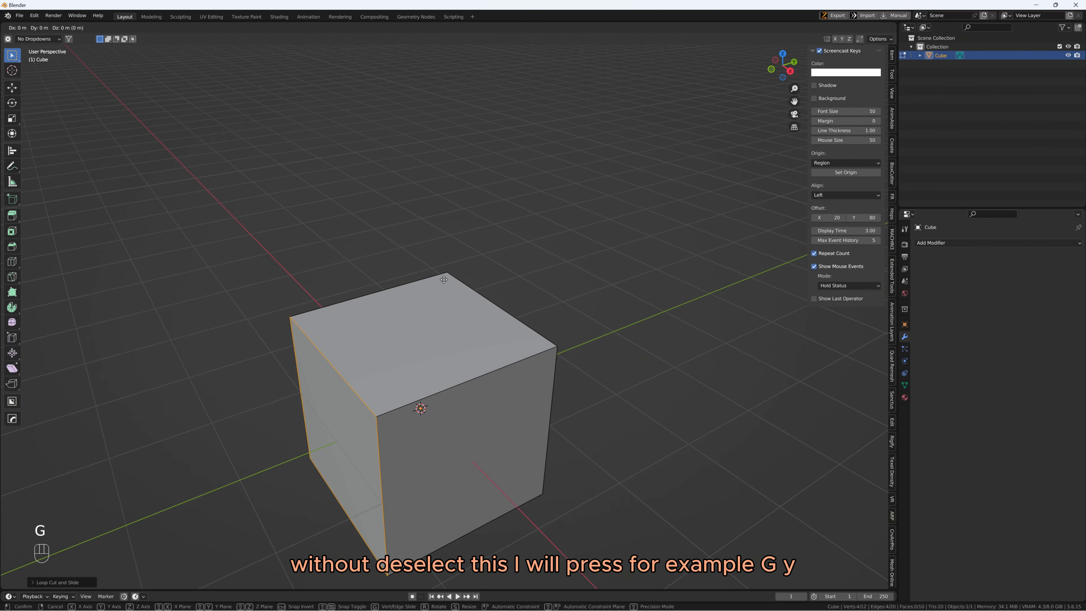
key("y")
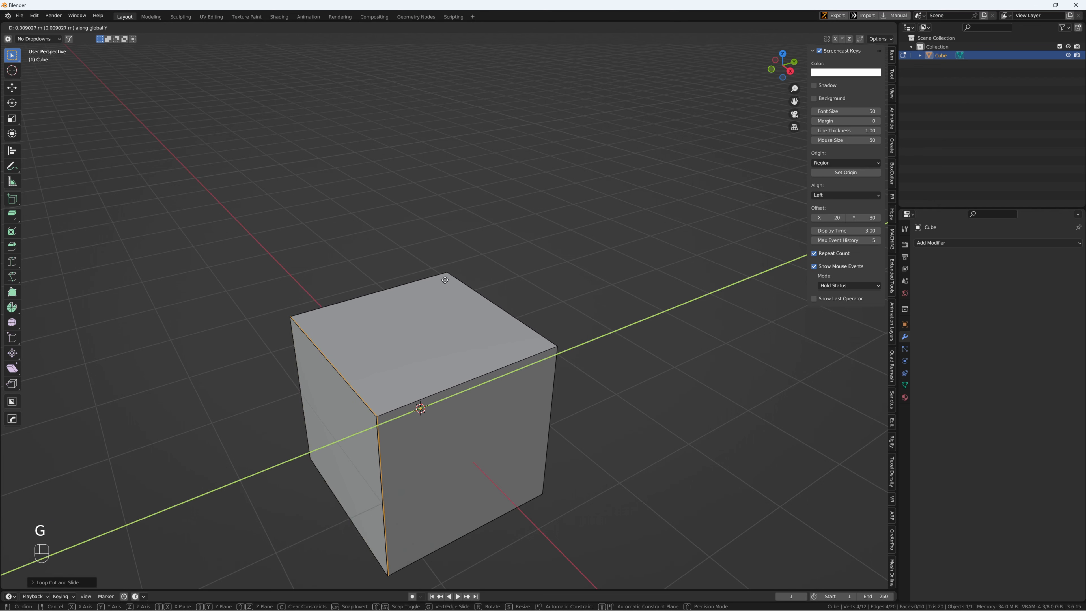
type(".05")
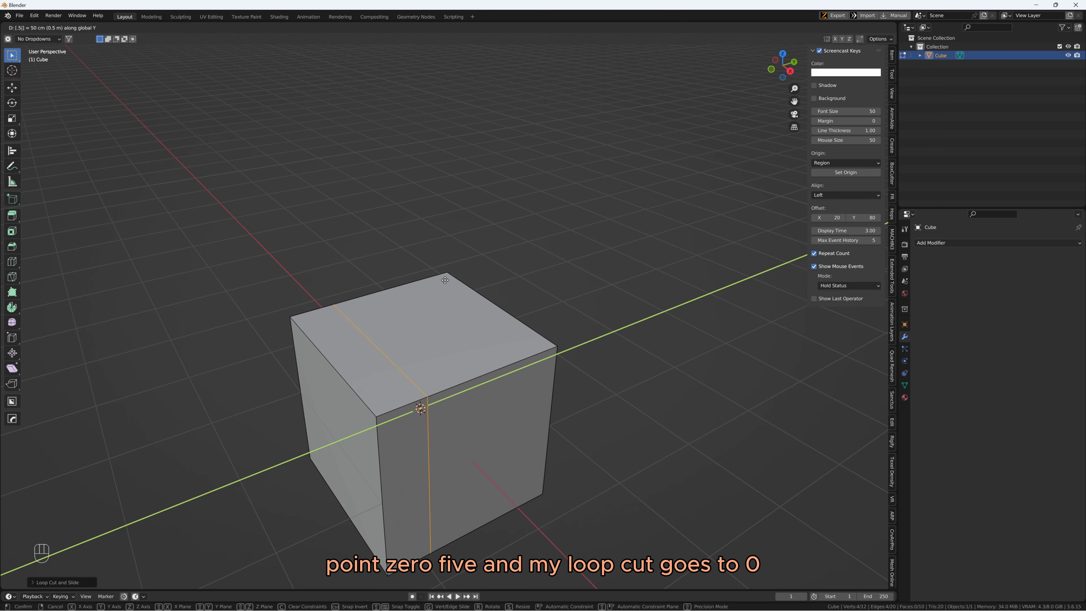
key("Return")
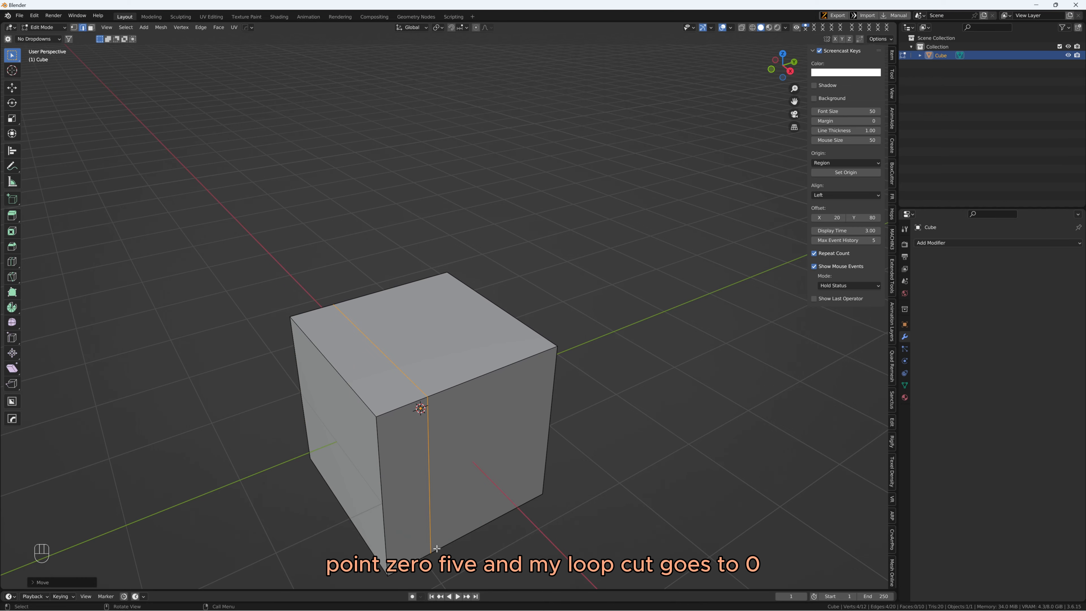
Turn on the Edge Length measurement overlay for the mesh
mouse_move(519, 514)
middle_mouse_down()
mouse_move(497, 493)
mouse_move(512, 501)
middle_mouse_up()
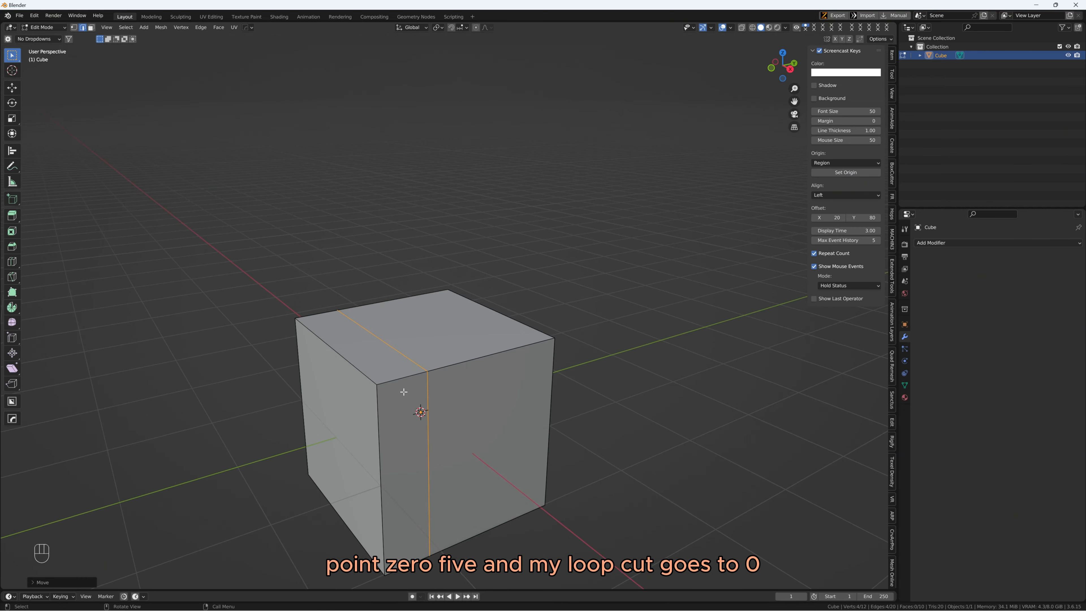
middle_click_drag(435, 367, 270, 518)
middle_click_drag(599, 245, 469, 378)
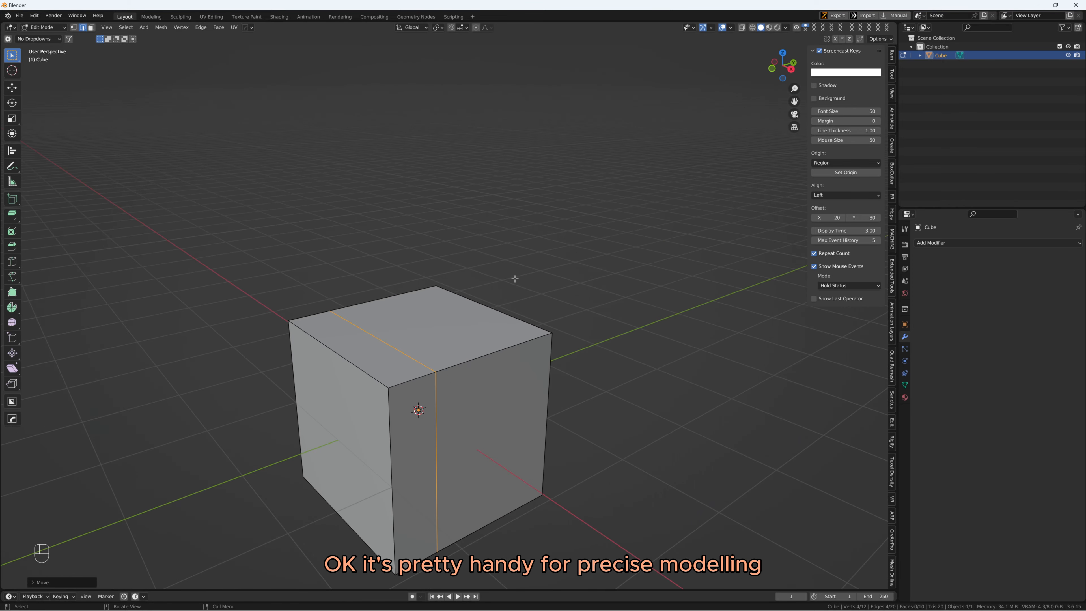
middle_click_drag(515, 279, 527, 258)
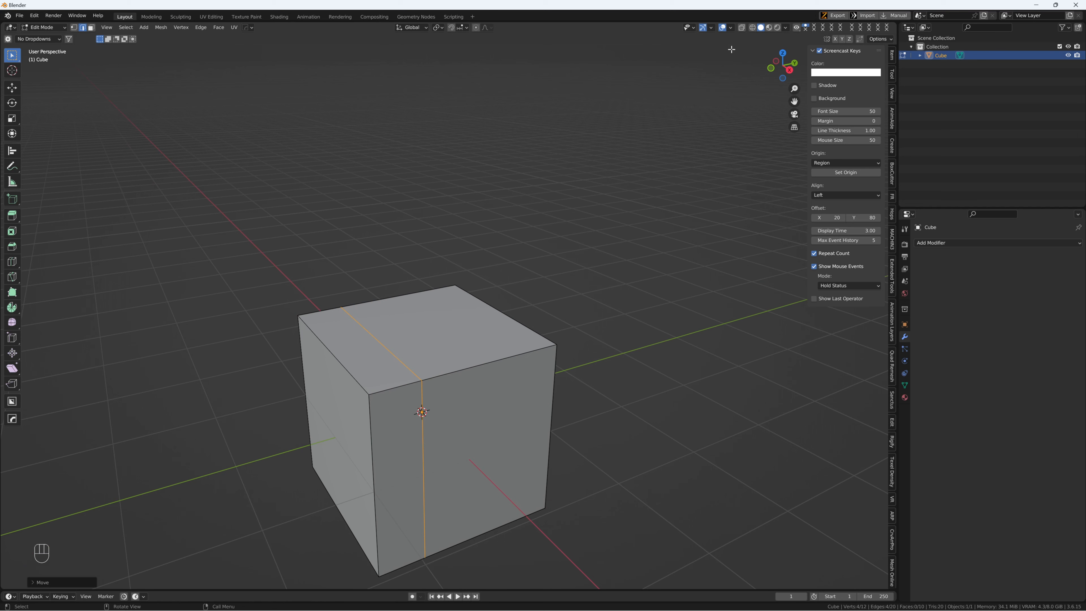
left_click(731, 28)
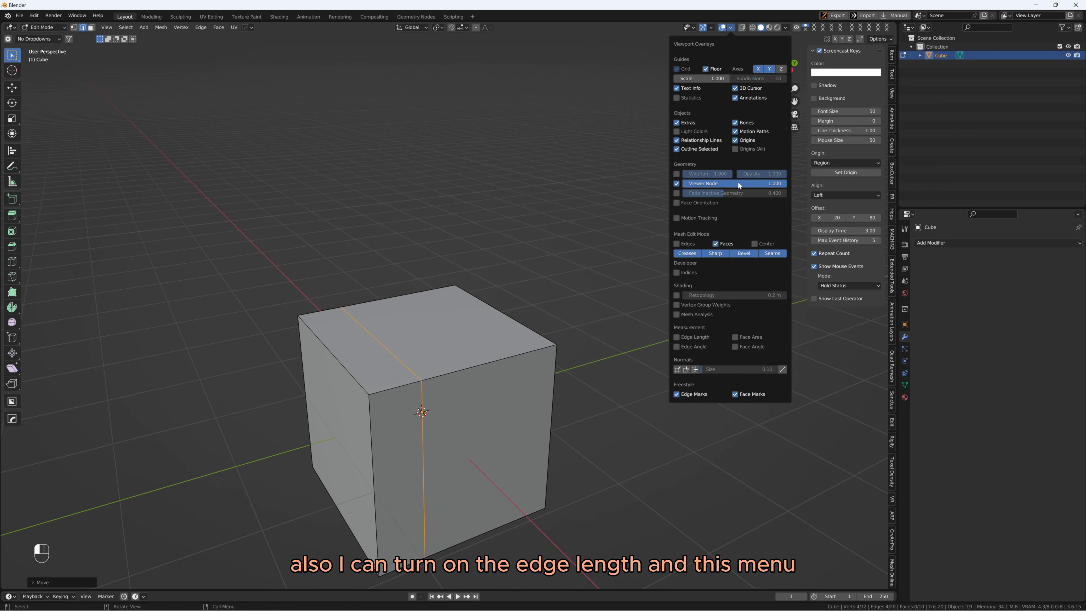
left_click(694, 335)
middle_click_drag(557, 293, 571, 246, "shift")
scroll(502, 325, "up", 2)
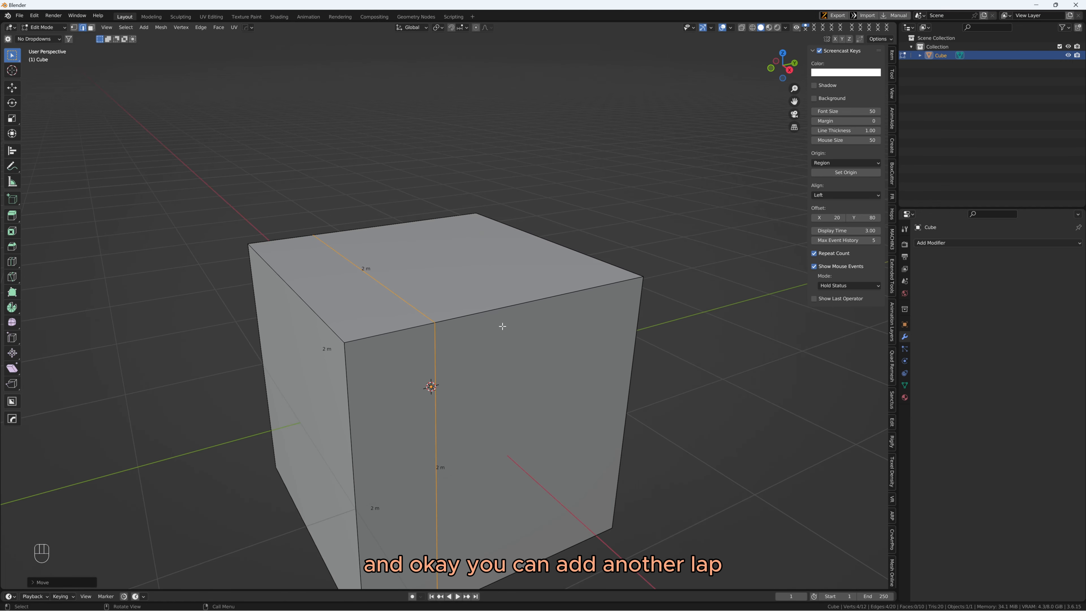
Add a second loop cut in the wider part of the cube and slide it fully onto the first cut
middle_click_drag(503, 326, 478, 242)
key("ctrl+r")
left_click(473, 229)
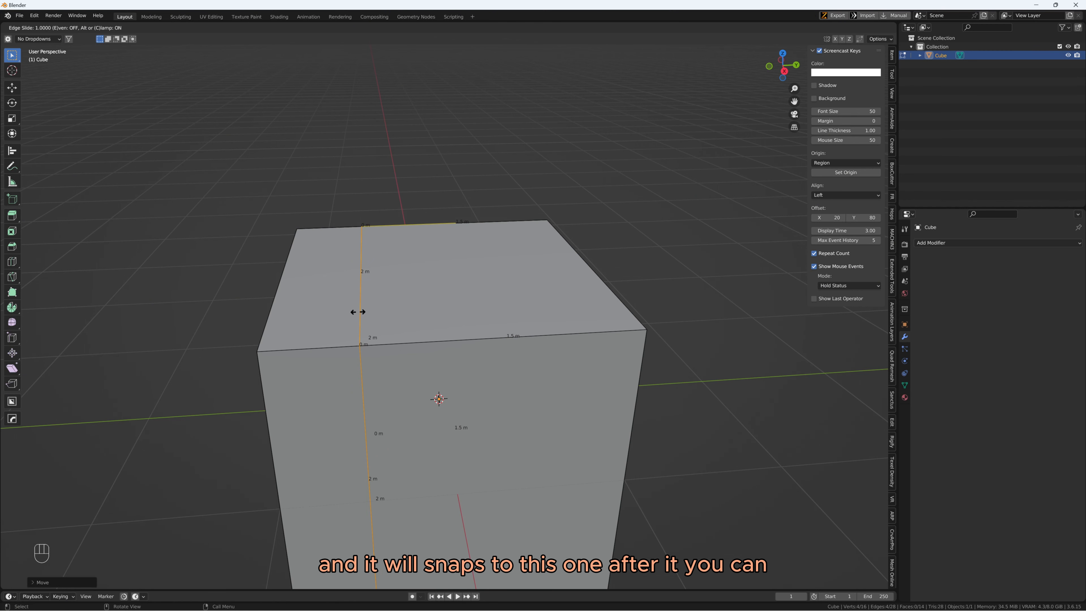
left_click(358, 312)
Move the second loop cut 0.2 m along the global Y axis, away from the first cut
middle_click_drag(576, 224, 505, 238)
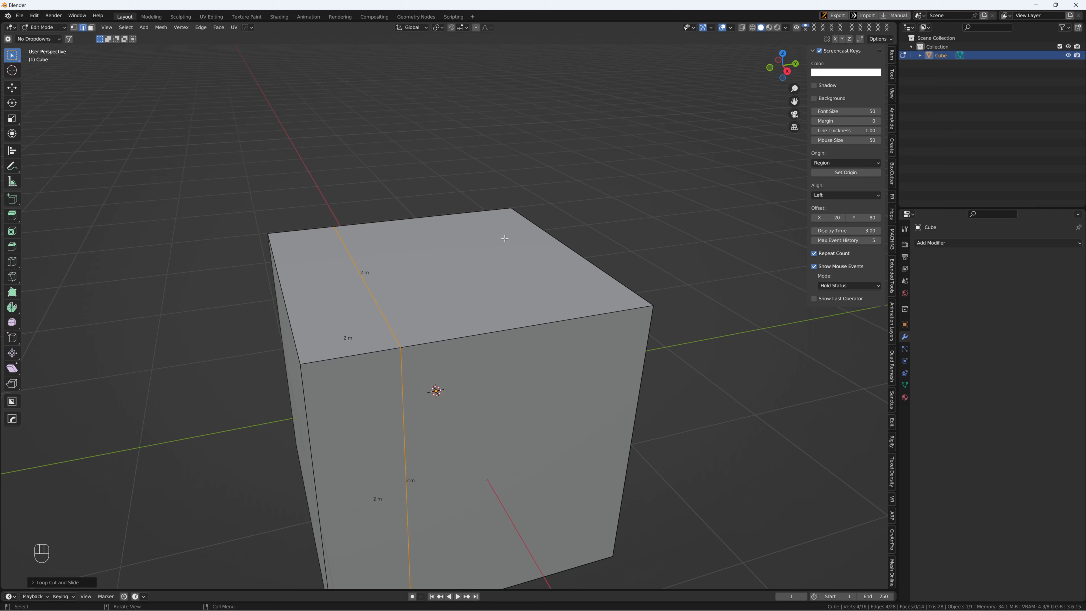
key("g")
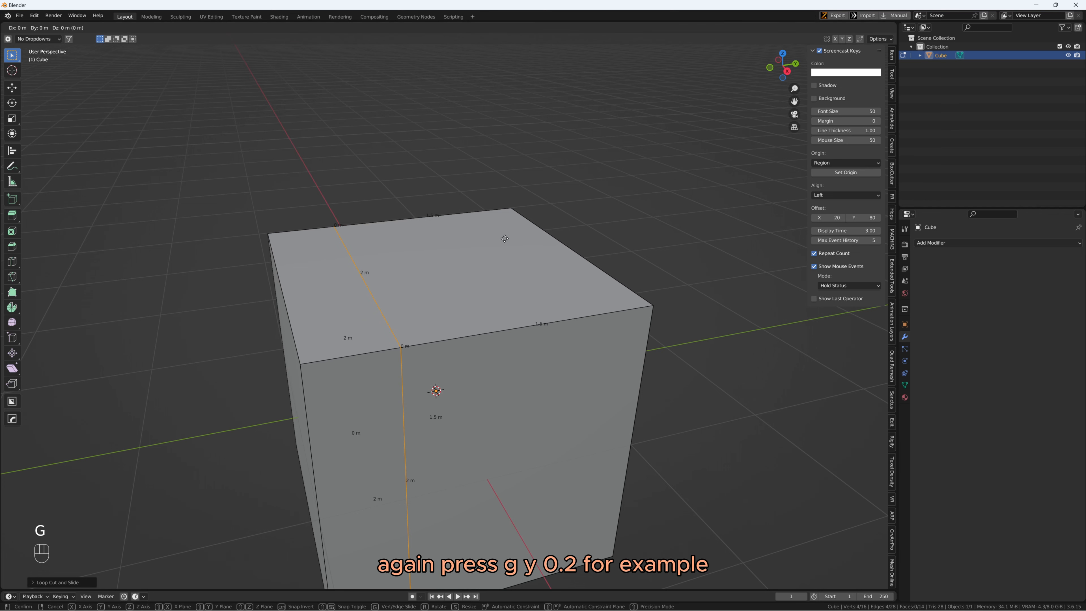
key("y")
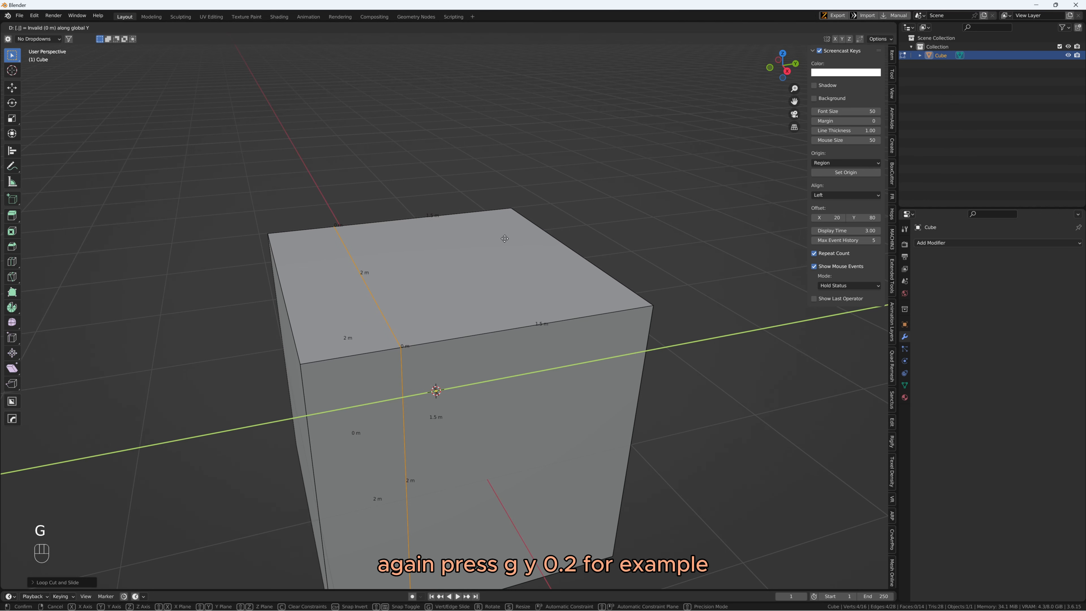
type(".2")
key("Return")
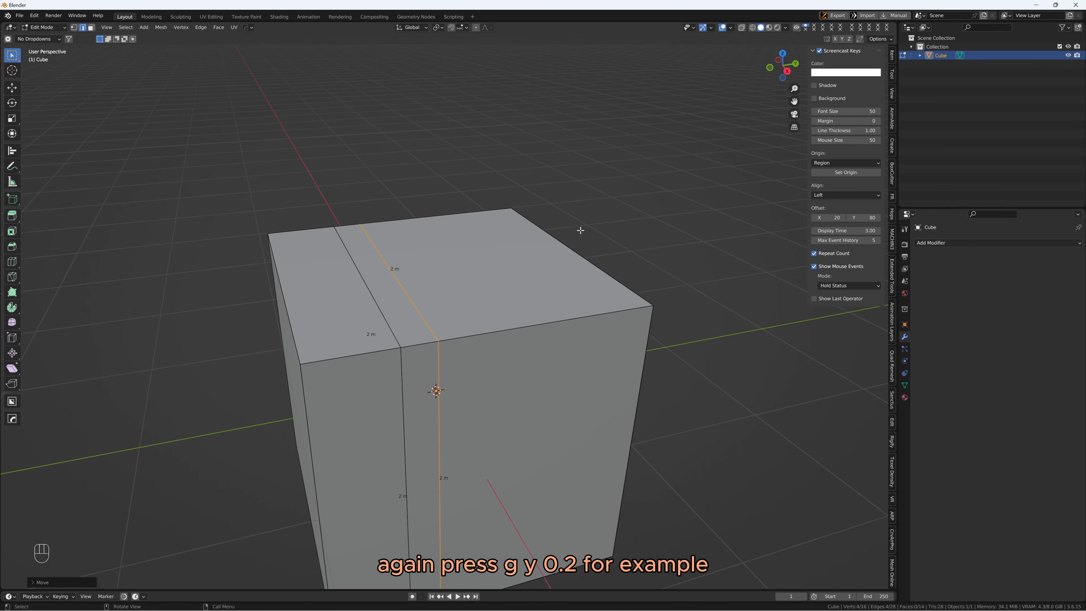
middle_click_drag(580, 231, 463, 356)
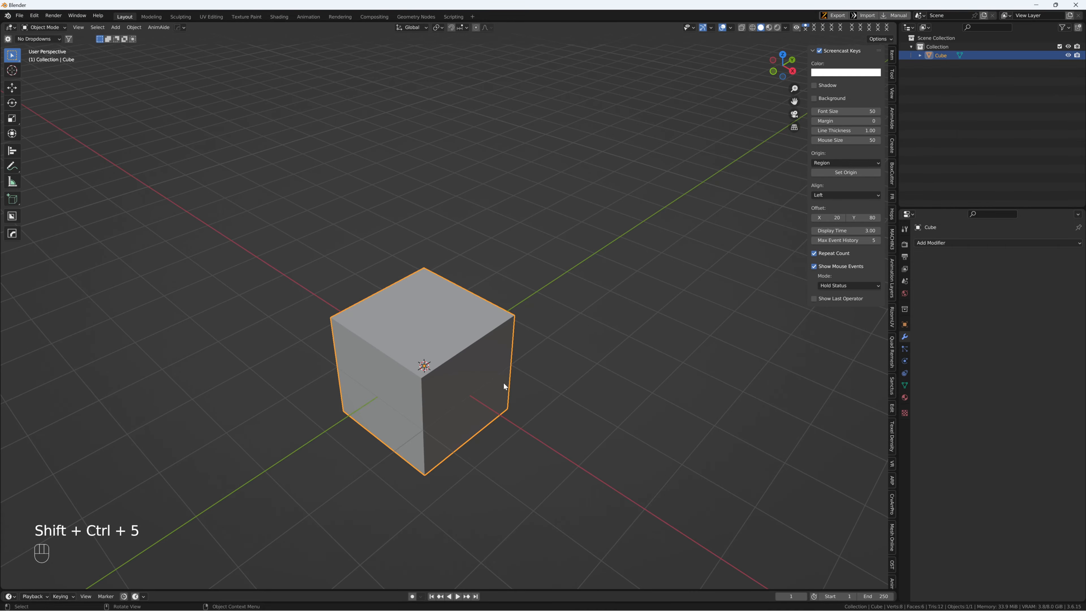
Raise the fresh cube above the grid and rotate it freehand about the Y axis in front view
mouse_move(511, 370)
middle_mouse_down()
mouse_move(482, 368)
mouse_move(495, 384)
mouse_move(484, 382)
mouse_move(519, 374)
middle_mouse_up()
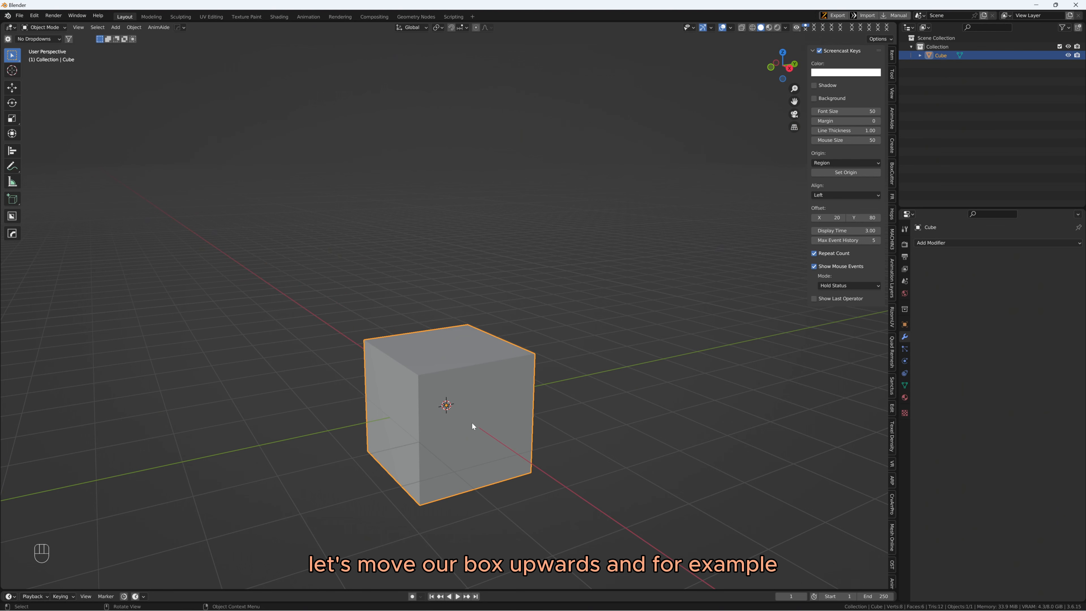
key("g")
left_click(540, 307)
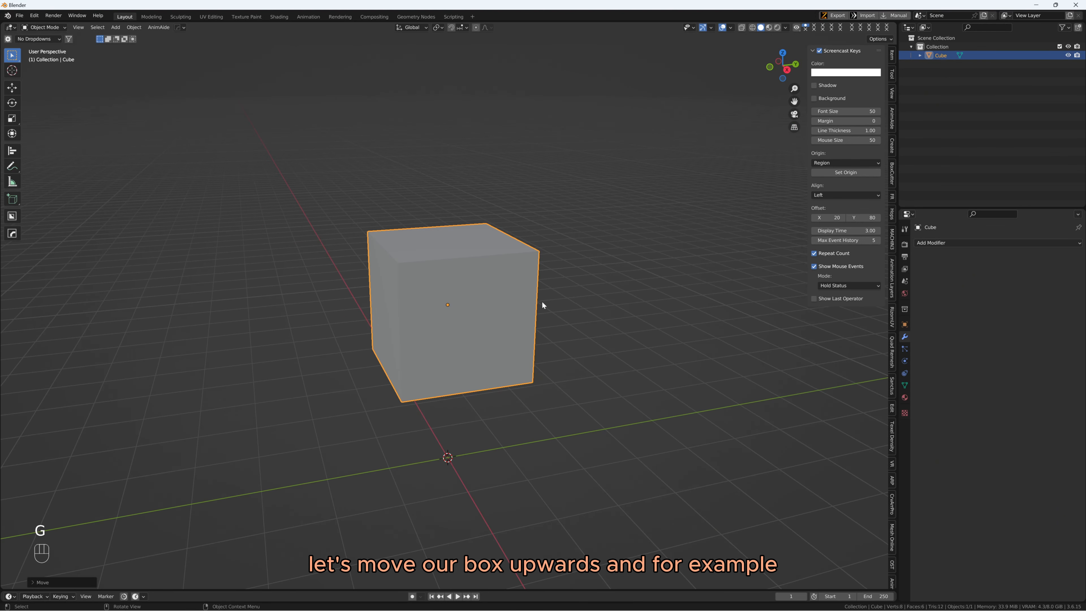
key("ctrl+space")
key("r")
left_click(455, 235)
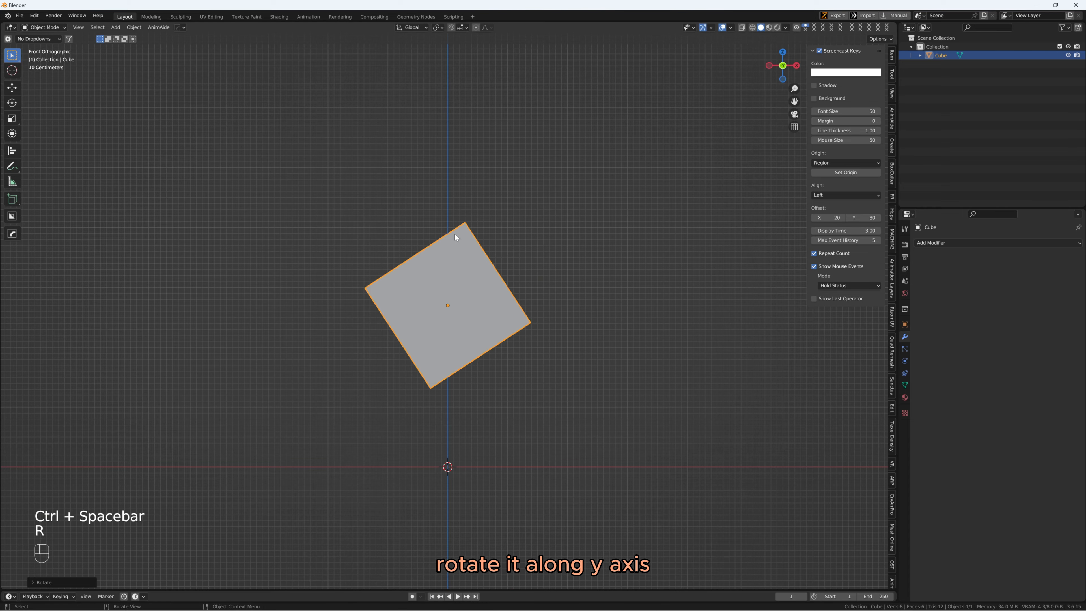
middle_click_drag(455, 234, 513, 276)
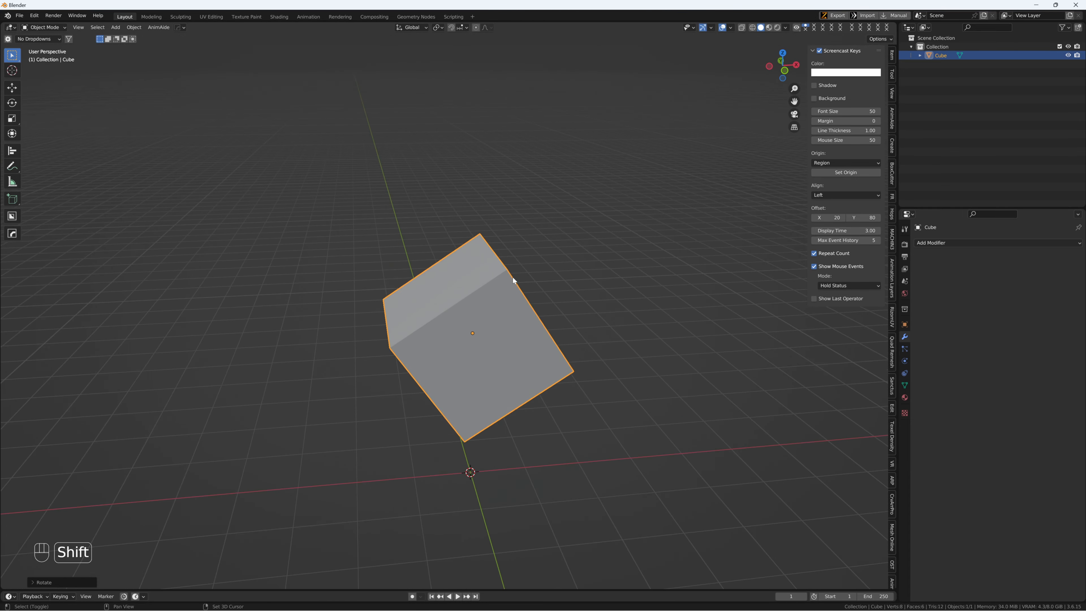
Add a loop cut to the tilted cube in Edit Mode, slid off-centre to about 0.79 m from the lower side
key("Tab")
key("ctrl+r")
left_click(424, 319)
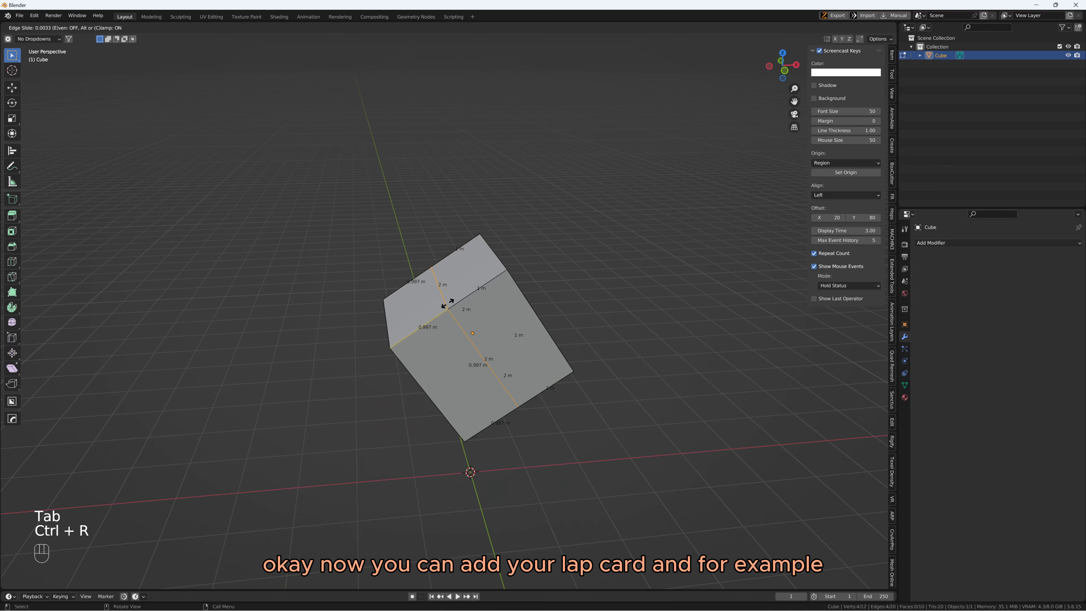
left_click(432, 315)
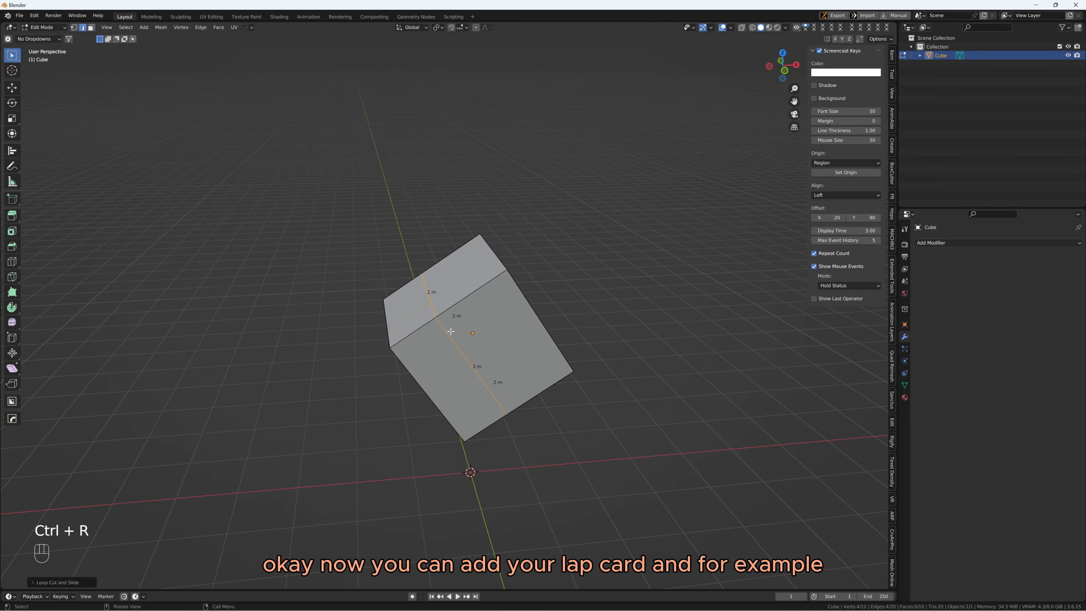
middle_click_drag(432, 315, 519, 279)
scroll(518, 279, "up", 2)
scroll(517, 284, "down", 1)
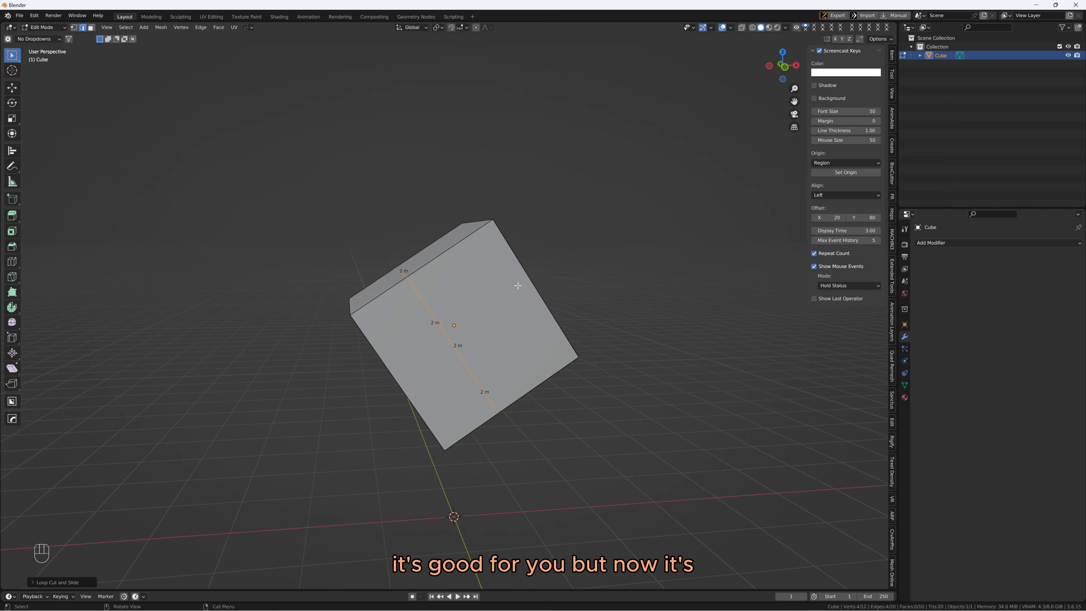
Reselect the whole edge loop of the cut on the tilted cube
left_click_drag(516, 284, 440, 316)
double_click(441, 316)
middle_click_drag(592, 241, 546, 265)
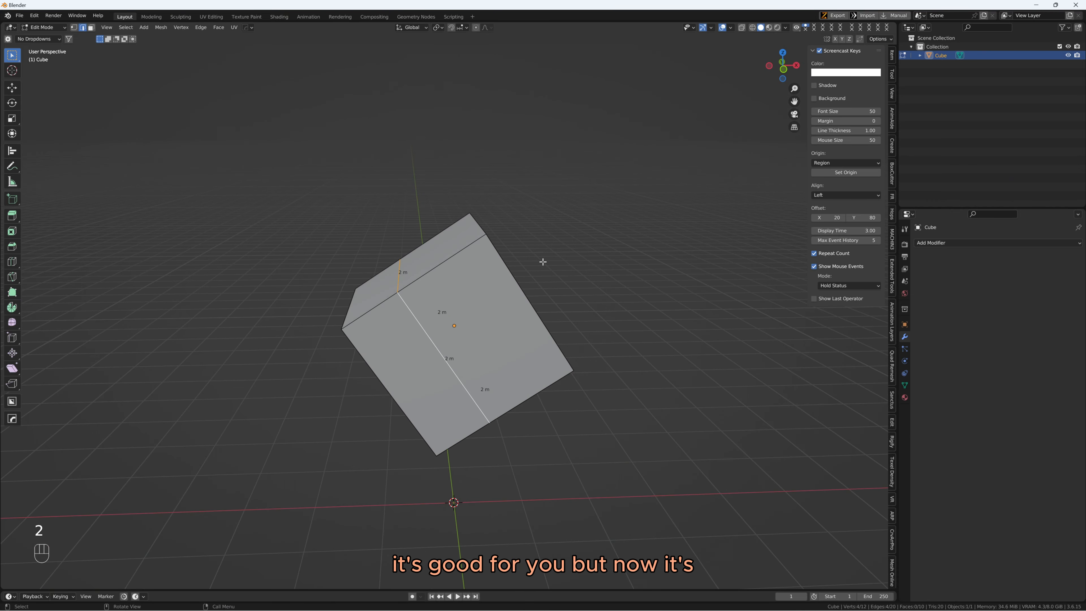
middle_click_drag(498, 305, 381, 342)
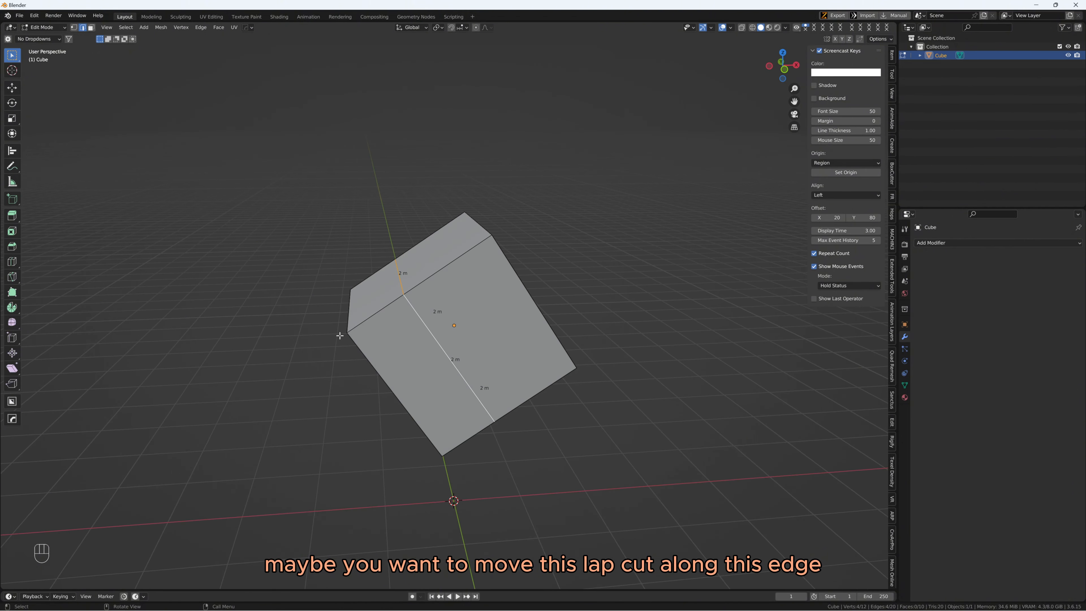
middle_click_drag(394, 294, 420, 309)
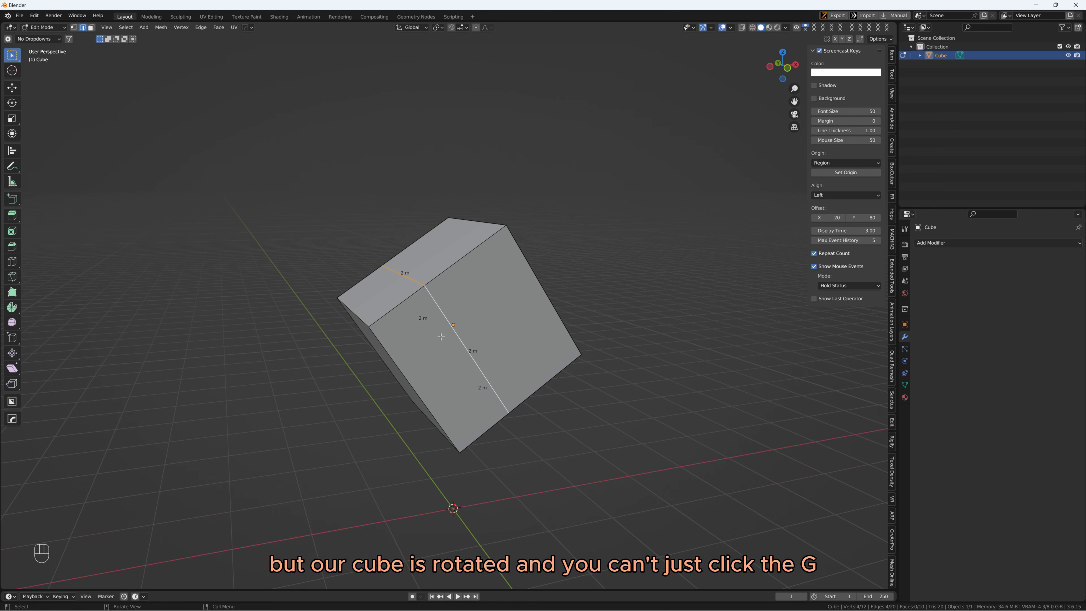
Try to move the tilted cube's loop cut along the global Y axis and the global X axis
middle_click_drag(441, 336, 439, 337)
key("g")
key("y")
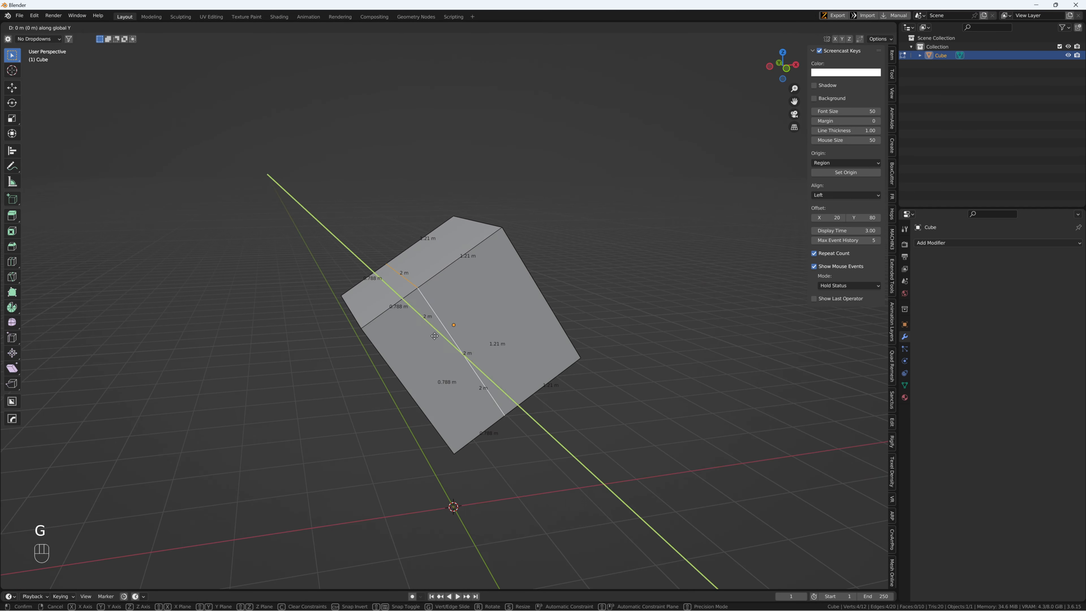
key("Escape")
key("g")
key("x")
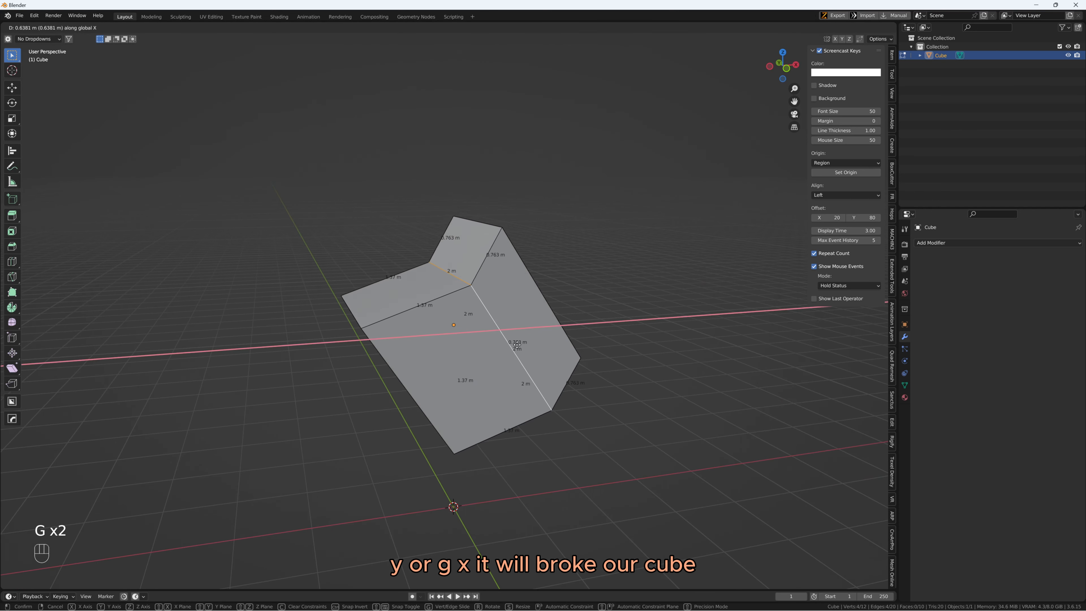
right_click(469, 351)
Edge-slide the selected loop cut along the edges of the tilted cube
middle_click_drag(469, 352, 491, 329)
key("g")
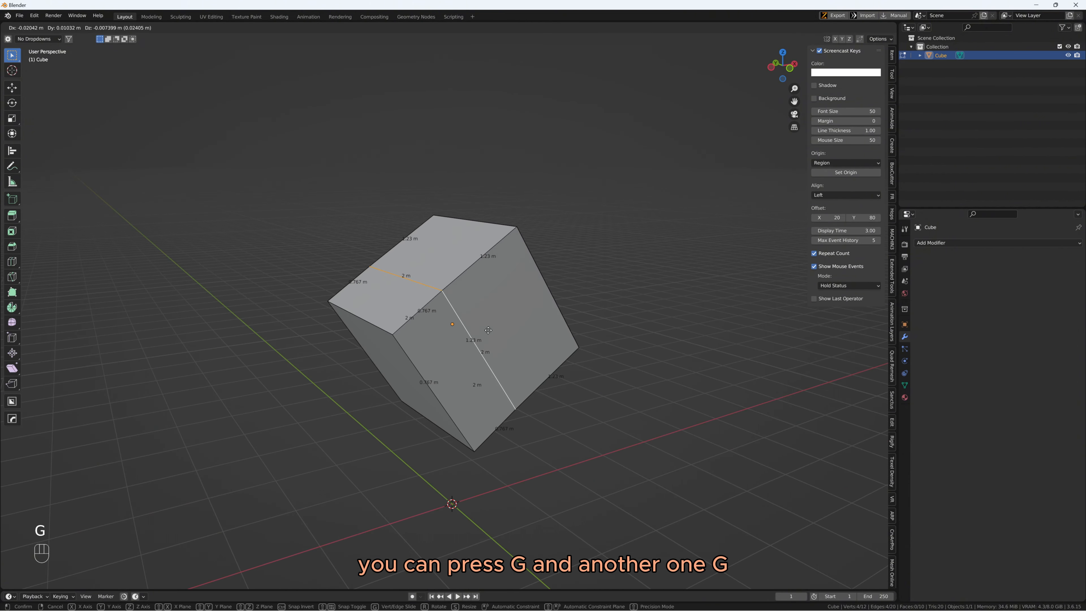
key("g")
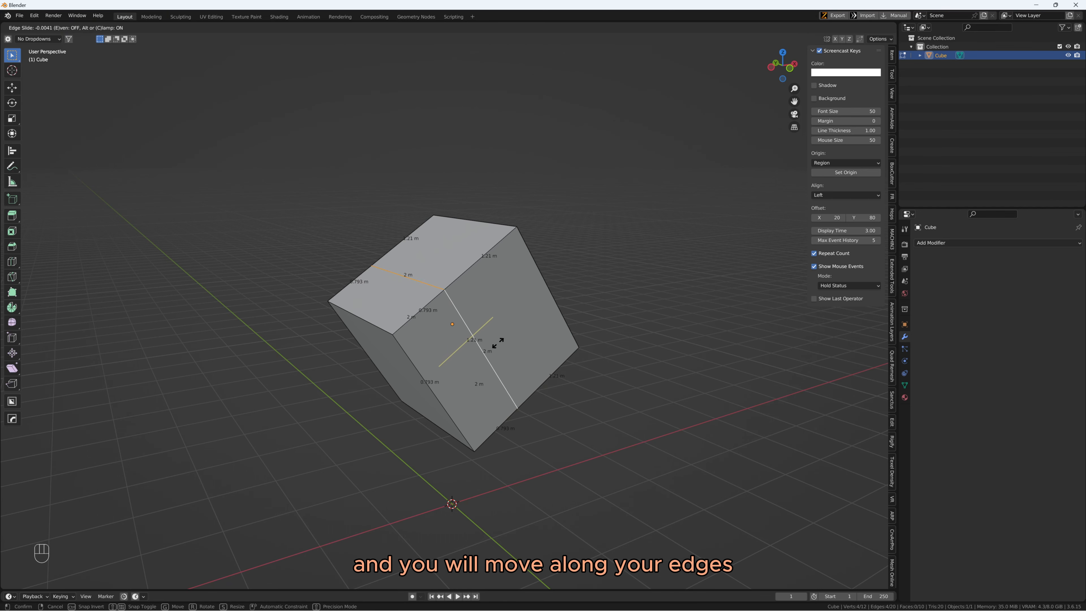
left_click(497, 347)
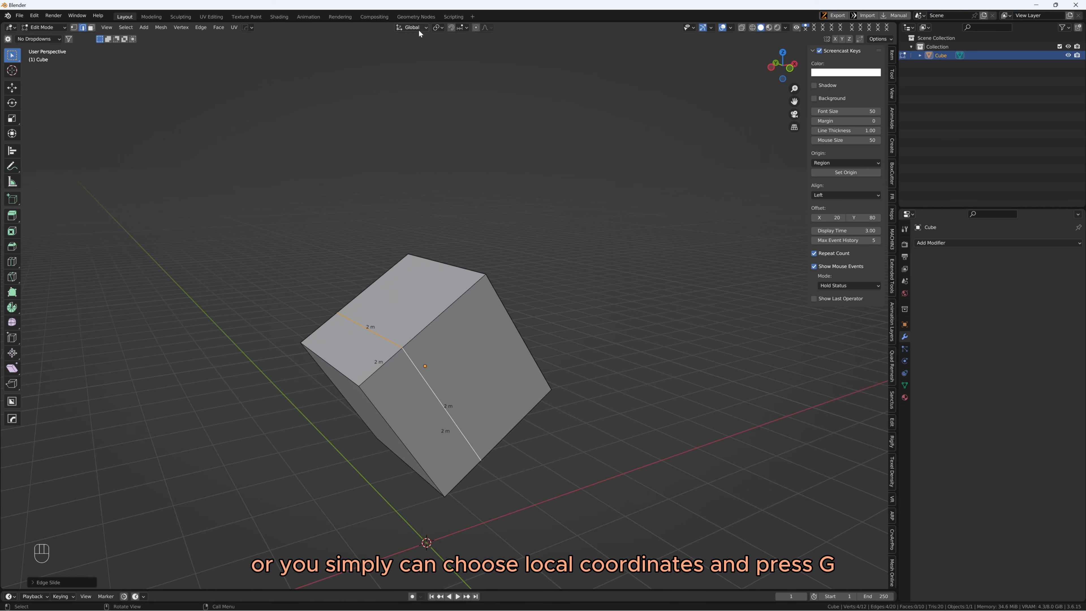
Set the transform orientation to Local
left_click(419, 29)
left_click(402, 60)
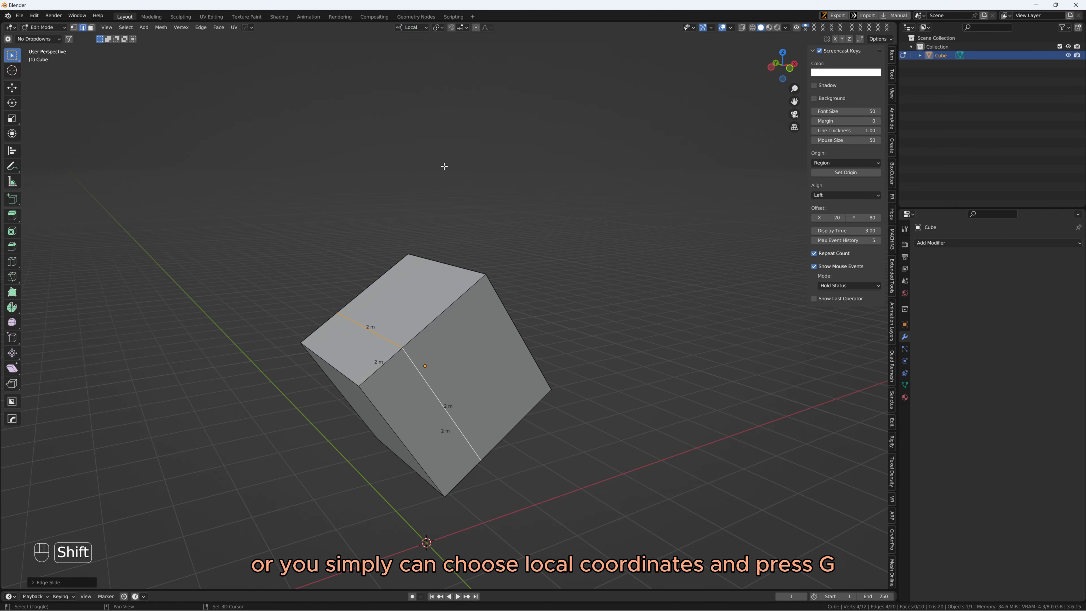
Try to move the tilted cube's loop cut along its local Y, local Z and local X axes
middle_click_drag(444, 166, 404, 179, "shift")
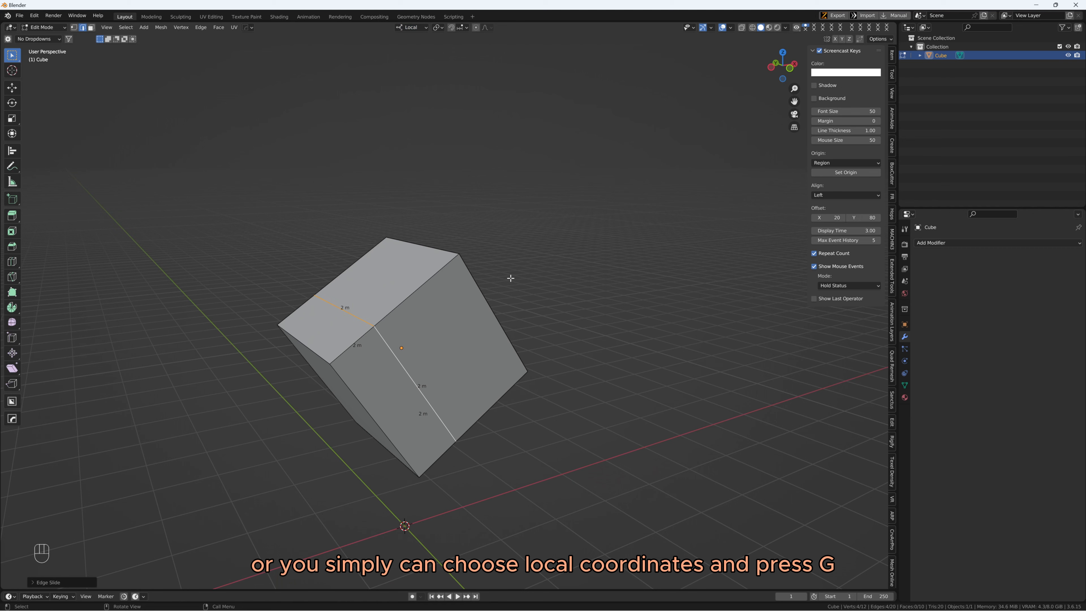
key("g")
key("y")
right_click(548, 246)
key("g")
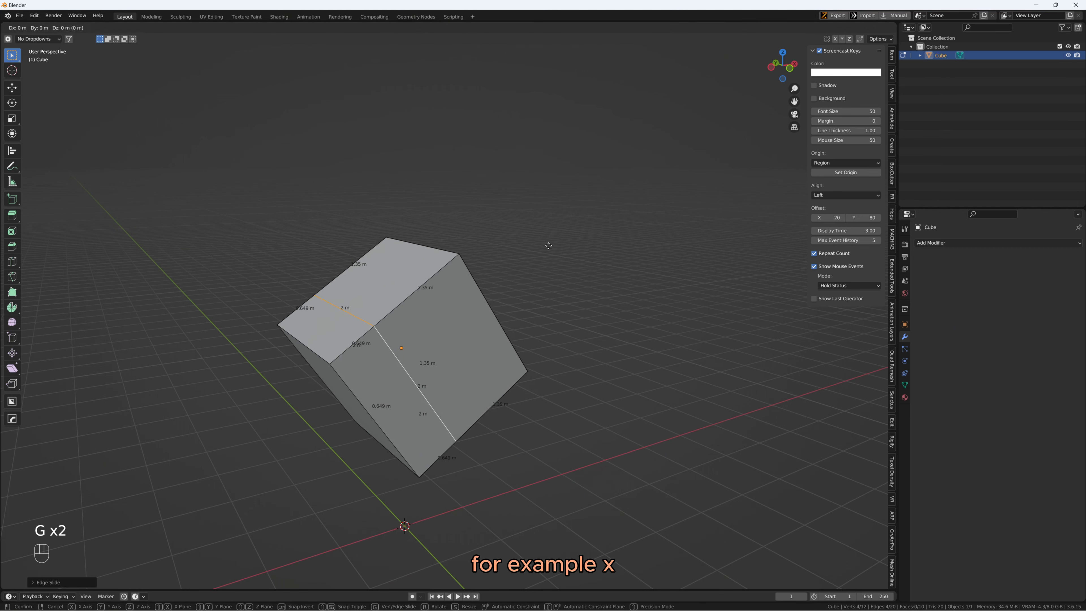
key("z")
right_click(563, 225)
key("g")
key("x")
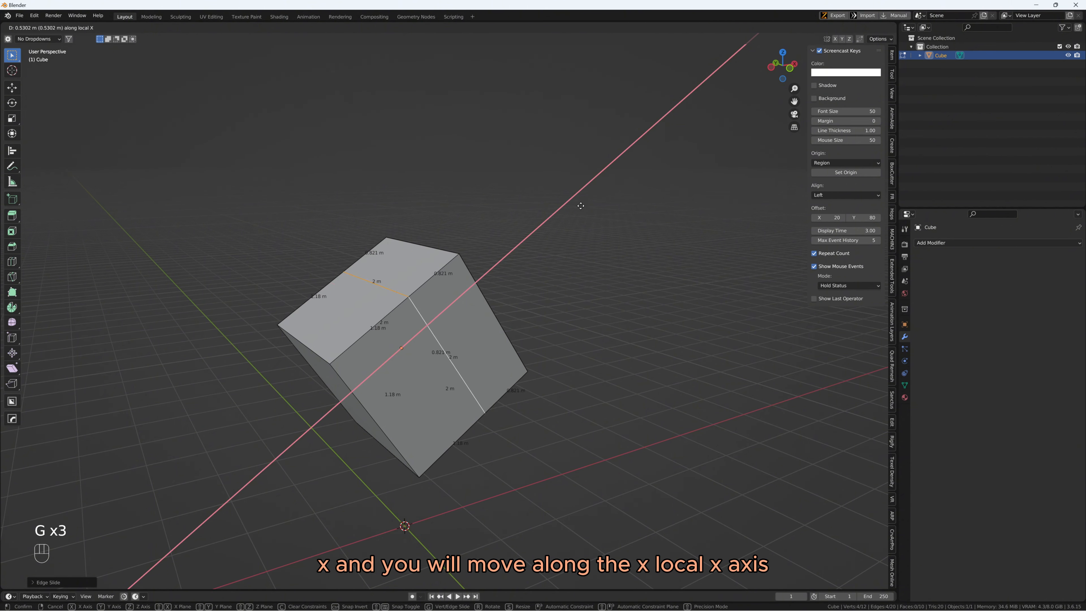
right_click(555, 221)
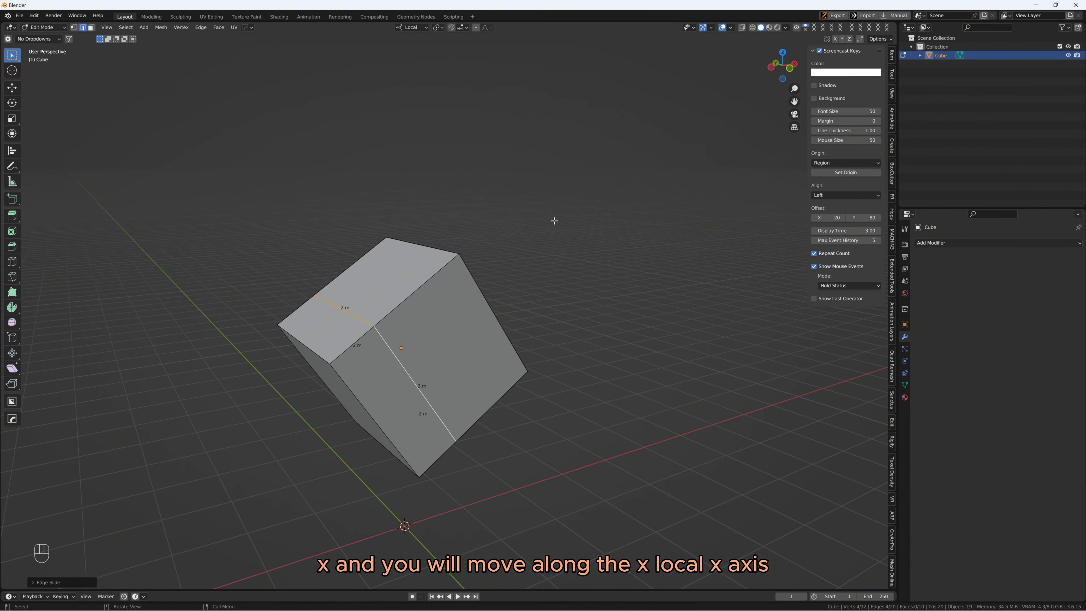
In Object Mode, display the cube's transform values, apply its rotation and return to Edit Mode
middle_click_drag(541, 228, 491, 260)
key("Tab")
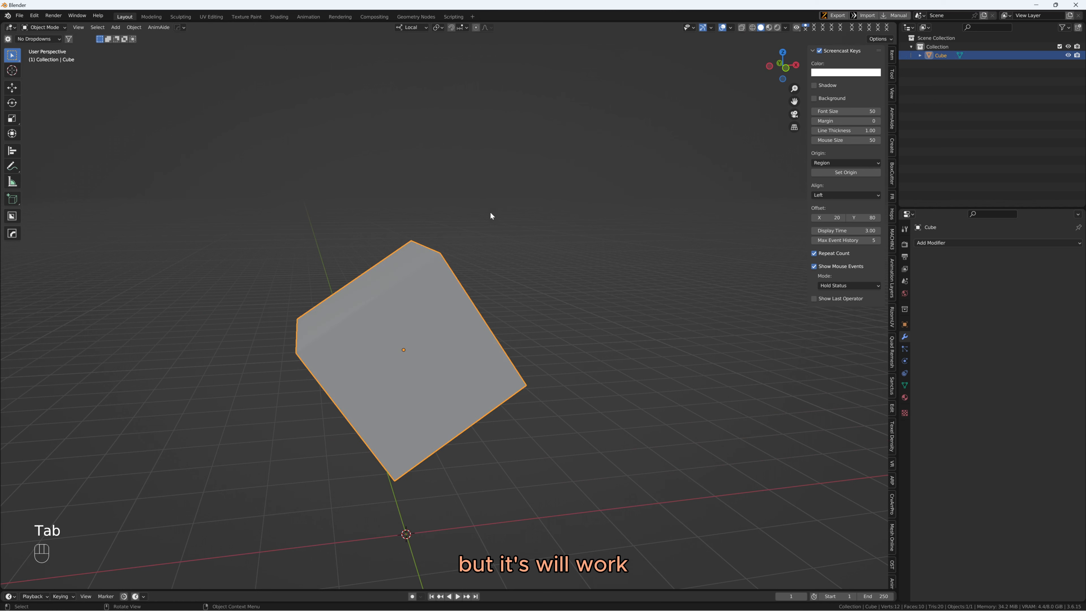
left_click(893, 55)
middle_click_drag(457, 298, 488, 295)
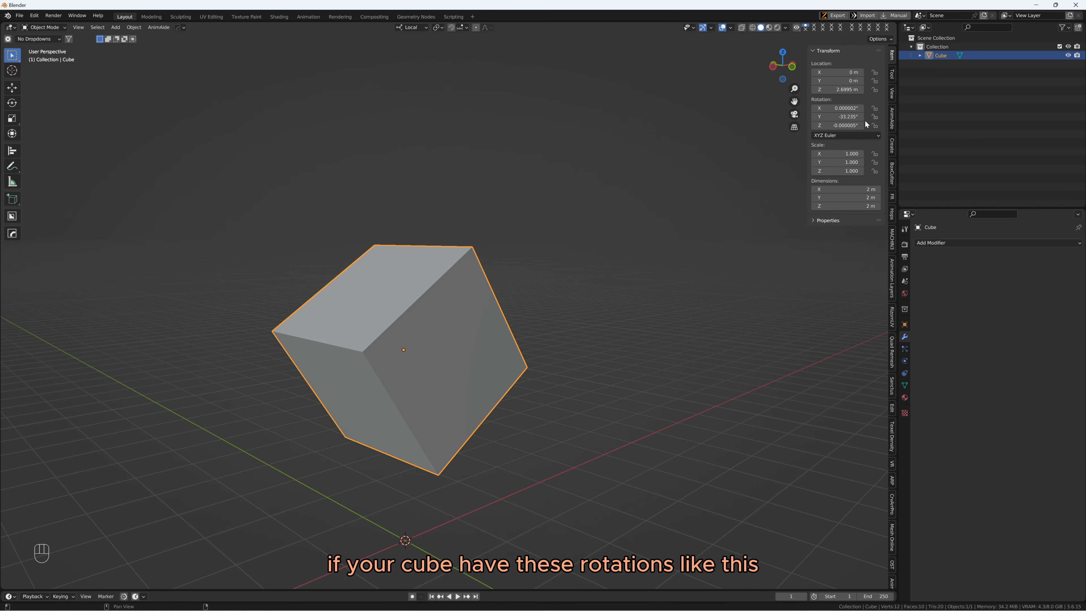
middle_click_drag(640, 179, 508, 257)
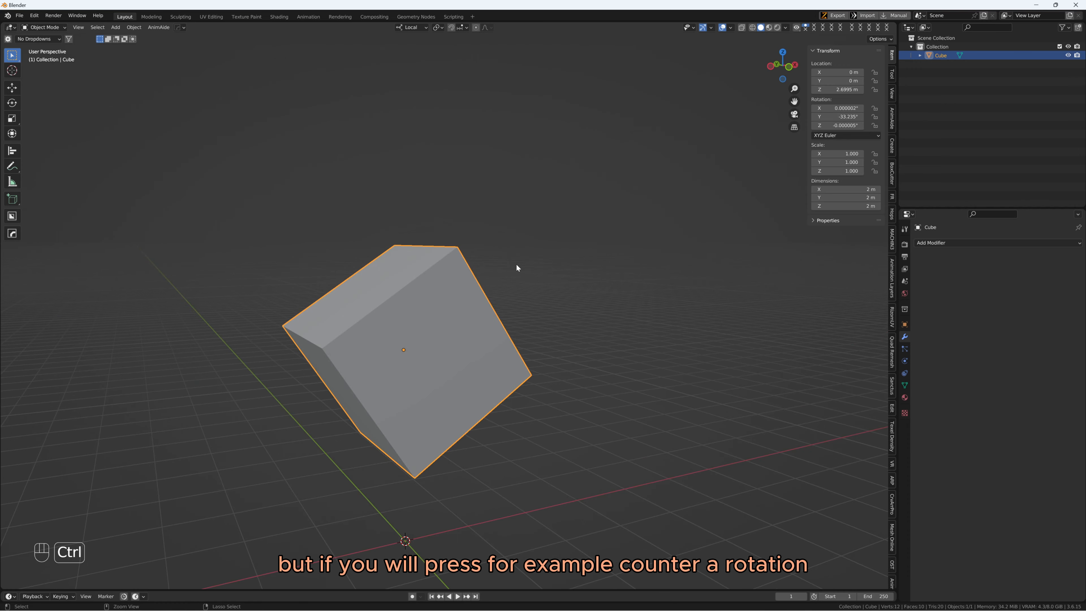
key("ctrl+a")
left_click(482, 272)
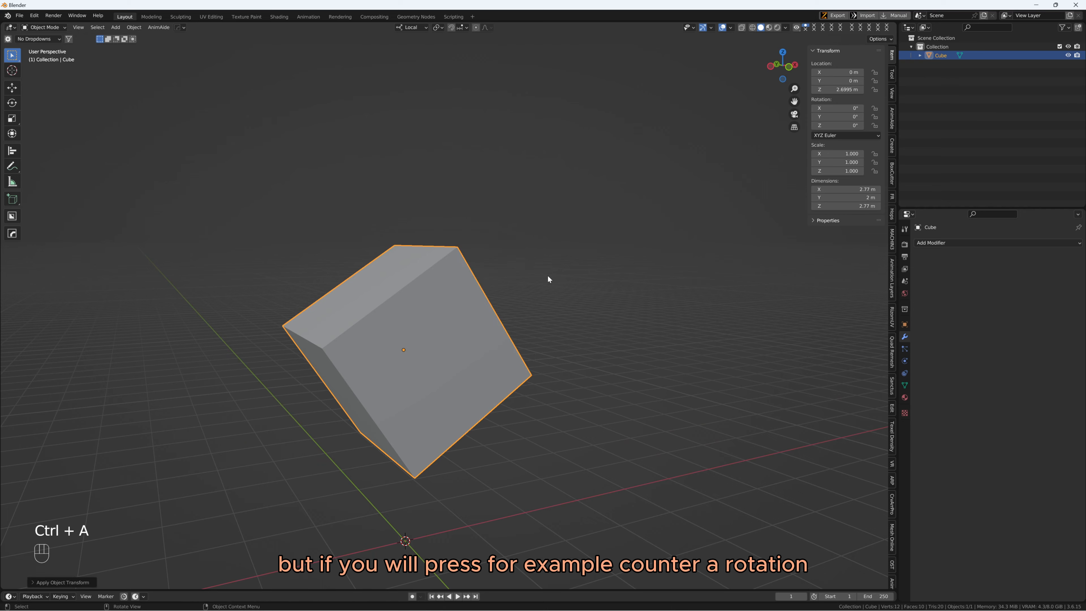
middle_click_drag(548, 278, 423, 329)
key("Tab")
scroll(438, 294, "up", 3)
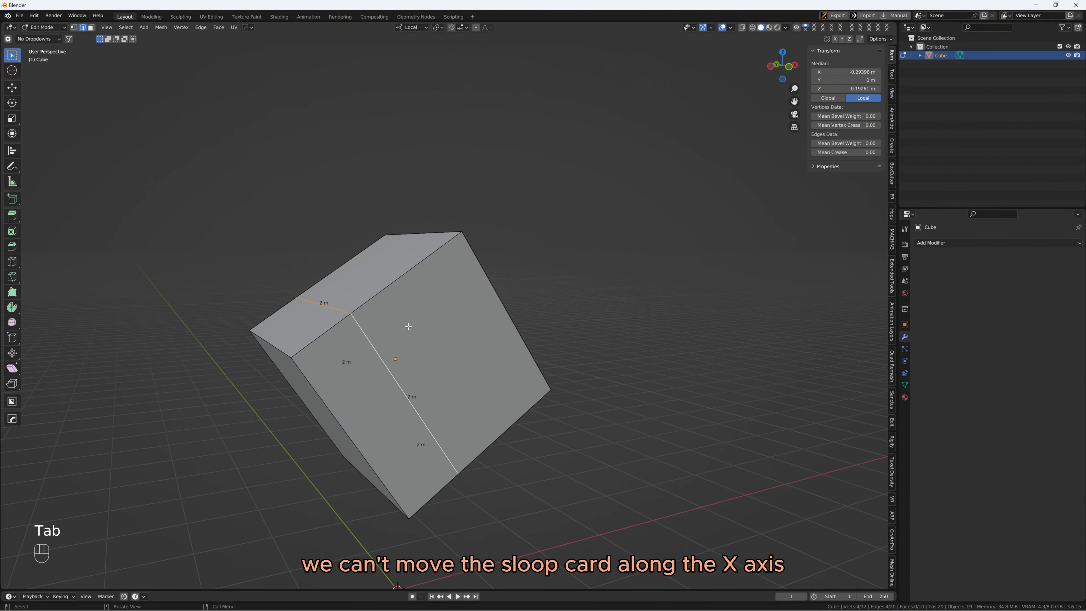
Try to move the loop cut along the local Y and local X axes of the cube with applied rotation
key("g")
key("y")
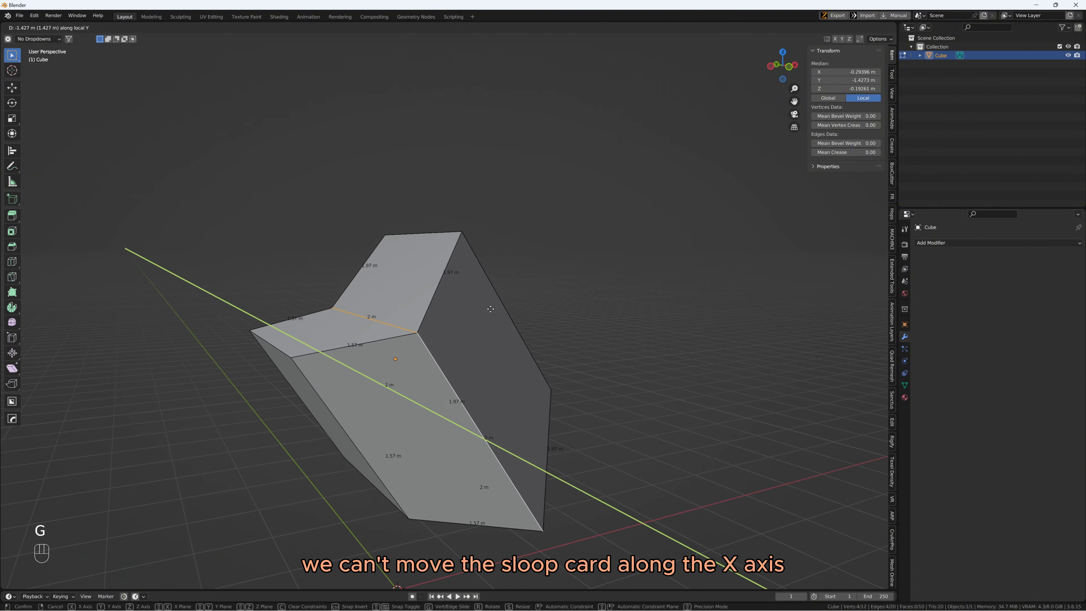
key("x")
key("x")
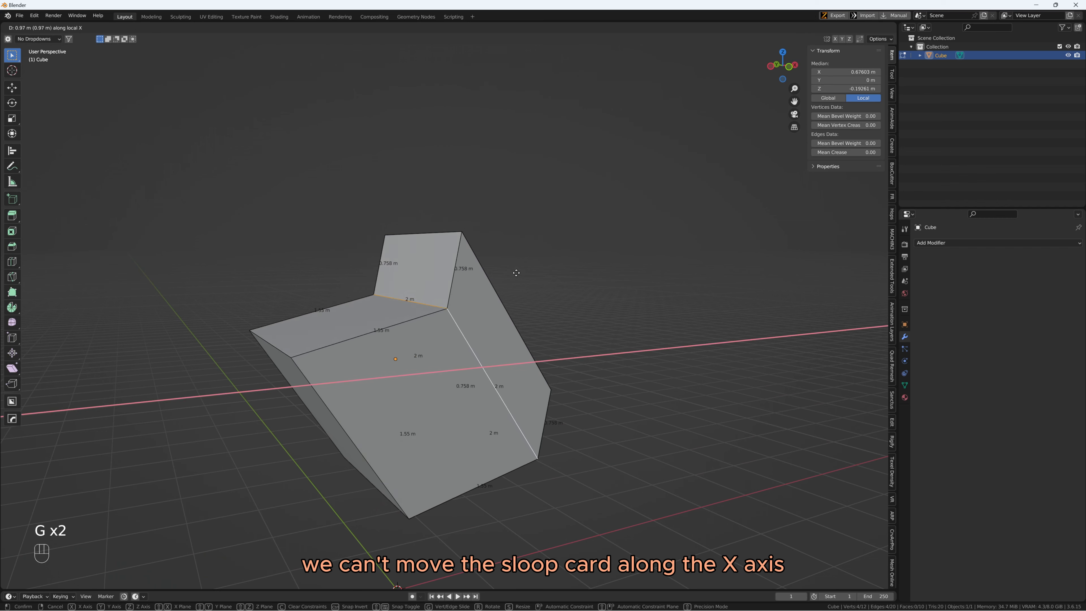
right_click(415, 299)
Try to edge-slide the loop cut along the edges of the cube with applied rotation
mouse_move(471, 326)
middle_mouse_down()
mouse_move(526, 326)
mouse_move(469, 340)
middle_mouse_up()
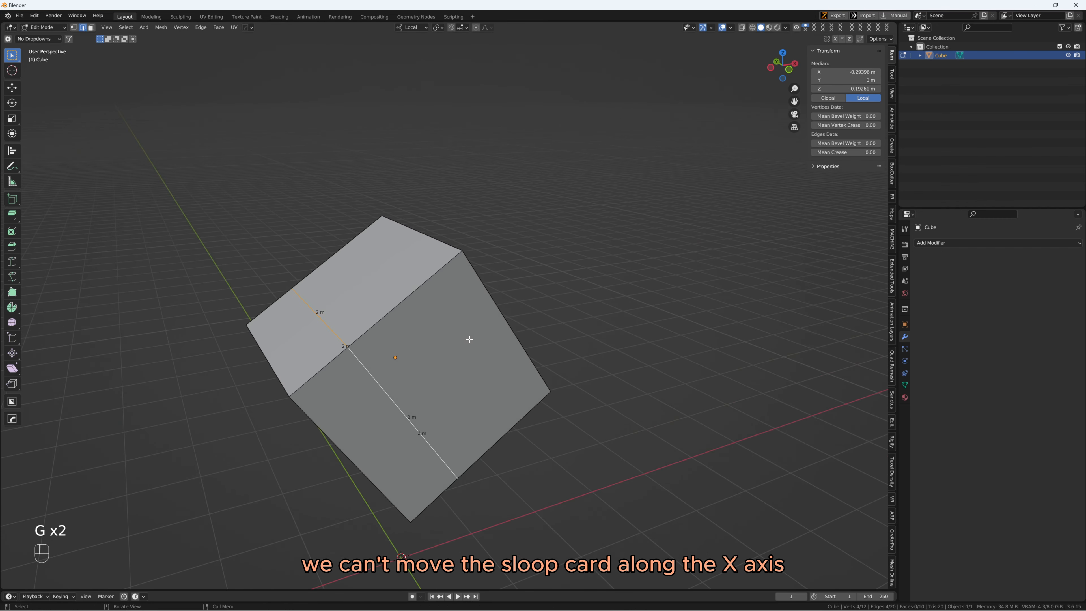
middle_click_drag(514, 387, 496, 345)
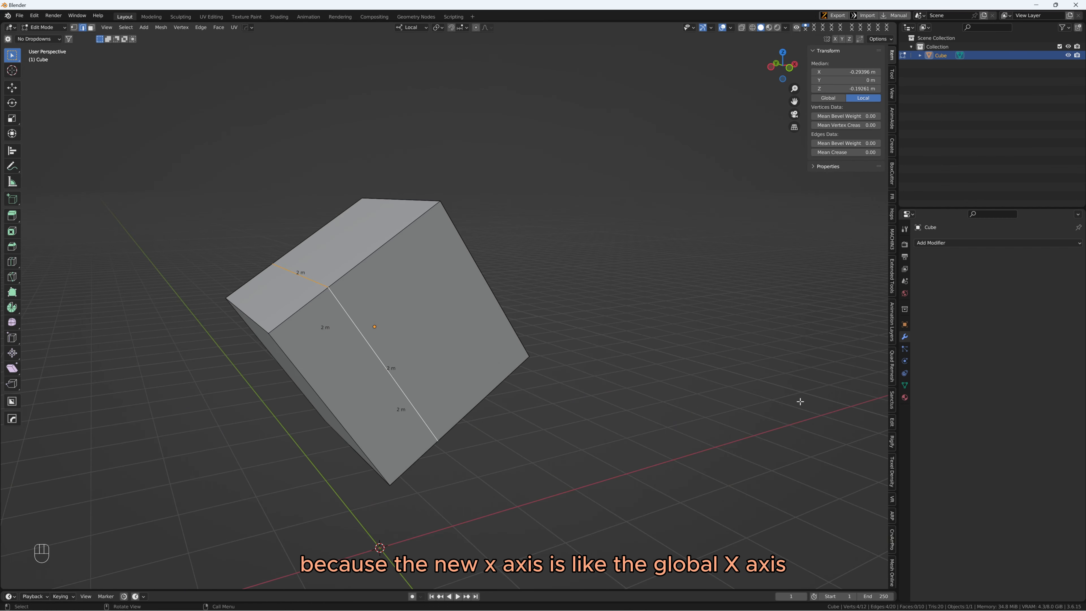
middle_click_drag(552, 451, 452, 489)
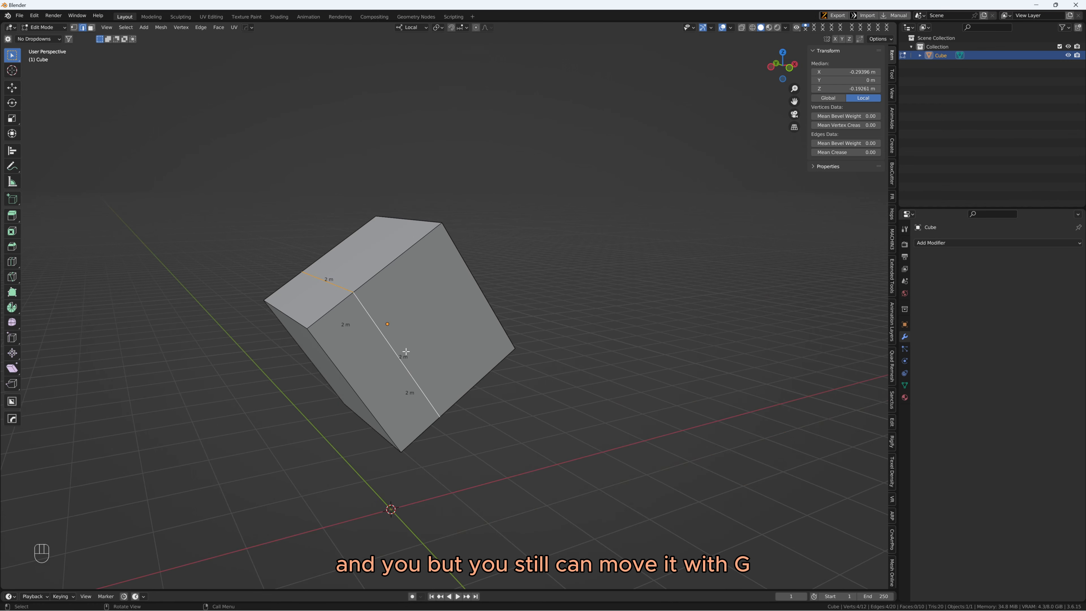
middle_click_drag(362, 316, 396, 337, "shift")
scroll(402, 324, "up", 1)
key("g")
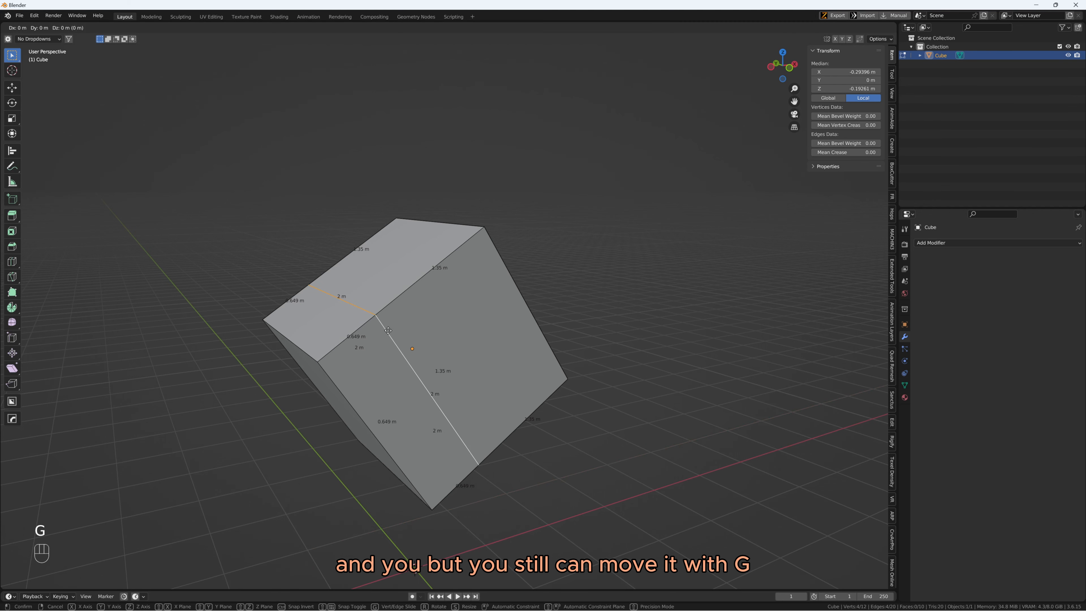
key("g")
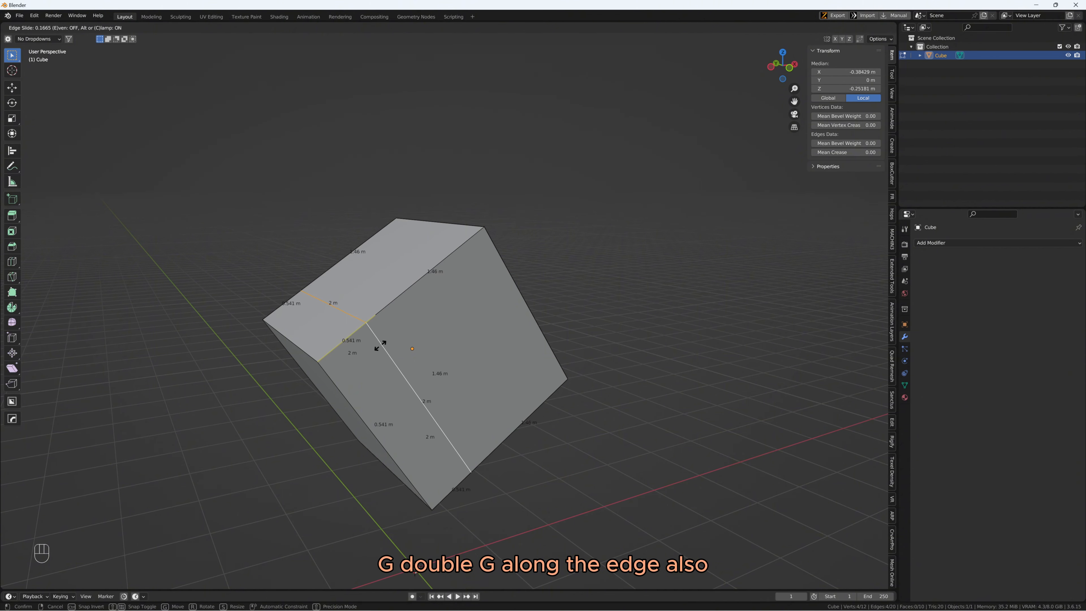
right_click(383, 344)
Deform the cube by selecting its uppermost edge and moving it up and outward in front view
key("2")
left_click(462, 226)
middle_click_drag(506, 231, 471, 258, "shift")
middle_click_drag(471, 258, 452, 253)
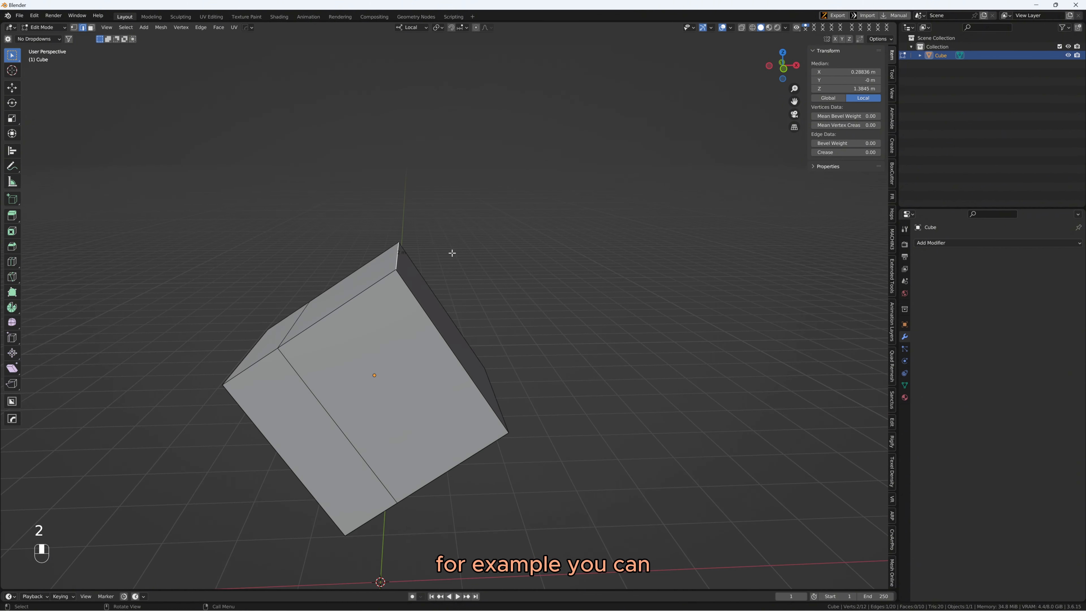
key("ctrl+space")
key("ctrl+space")
key("g")
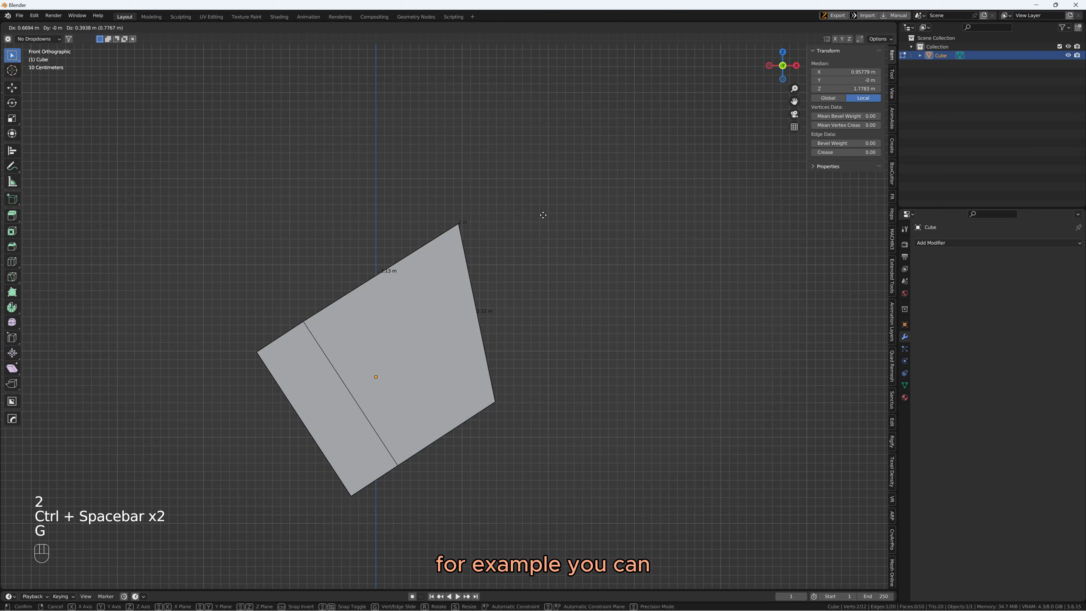
left_click(541, 215)
Try to move the cube's uppermost edge a second time, and undo that move
middle_click_drag(426, 213, 444, 310)
key("g")
left_click(433, 210)
key("ctrl+z")
Add a second loop cut to the deformed cube, between the existing cut and the slanted side
key("2")
key("ctrl+r")
left_click(400, 305)
left_click(395, 306)
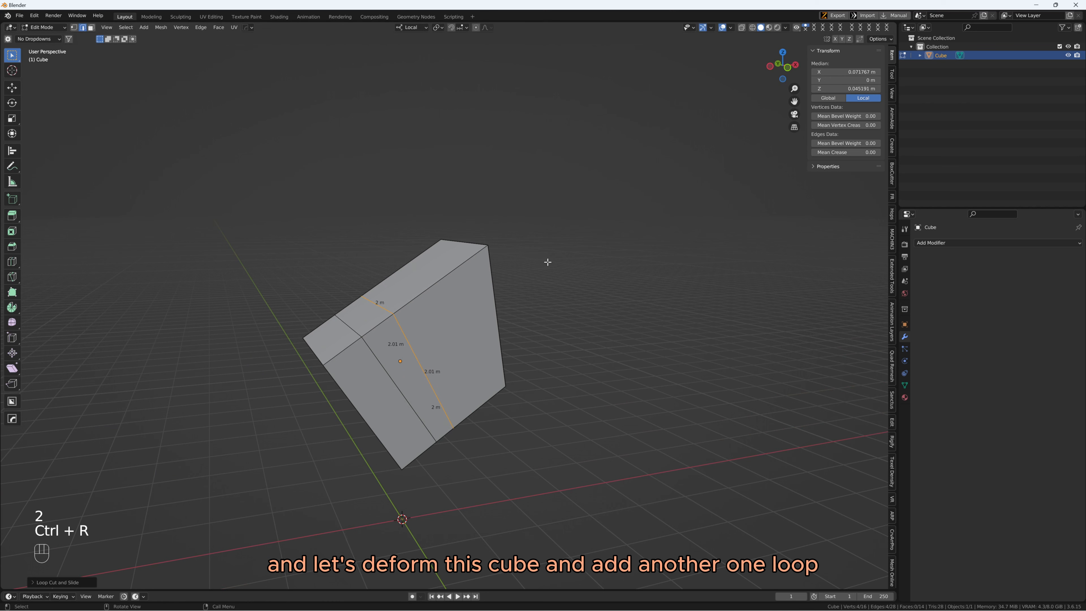
Try to edge-slide the new loop cut on the deformed cube, first normally and with the Even option on
key("2")
middle_click_drag(520, 290, 497, 285)
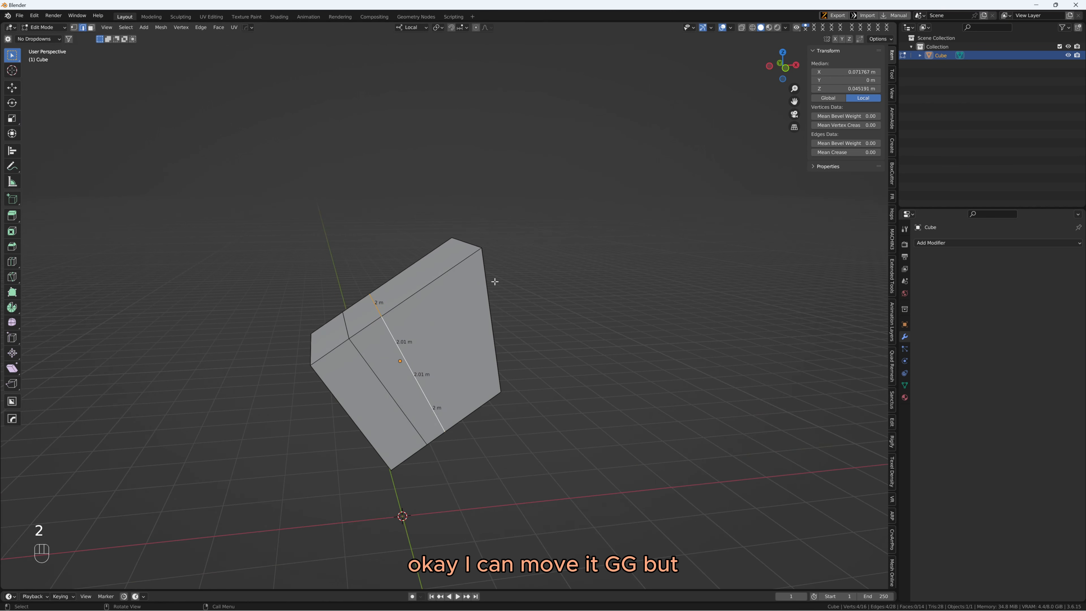
key("g")
key("g")
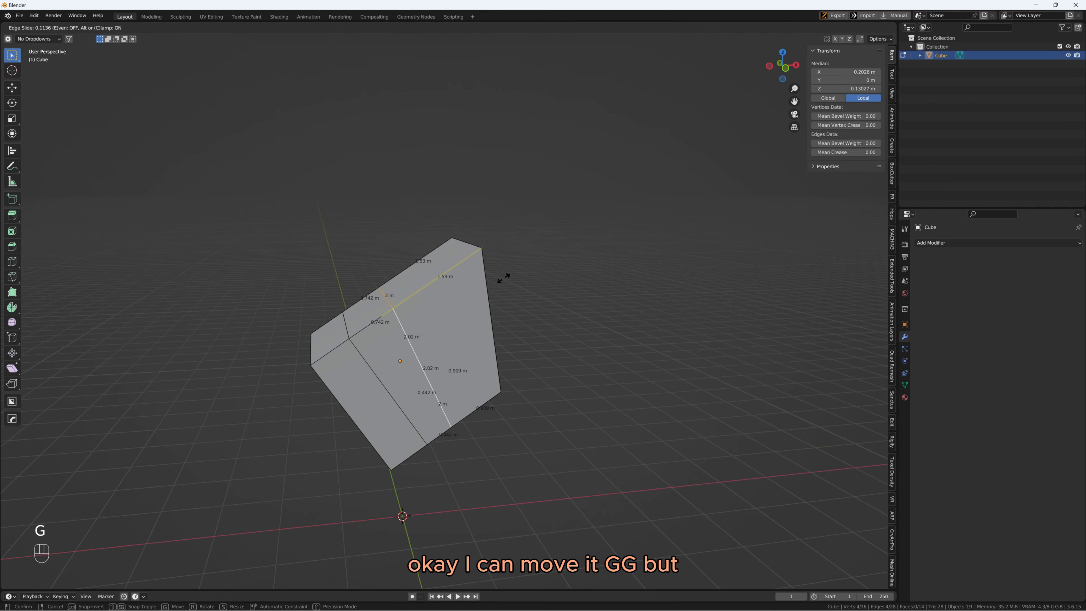
right_click(487, 286)
key("g")
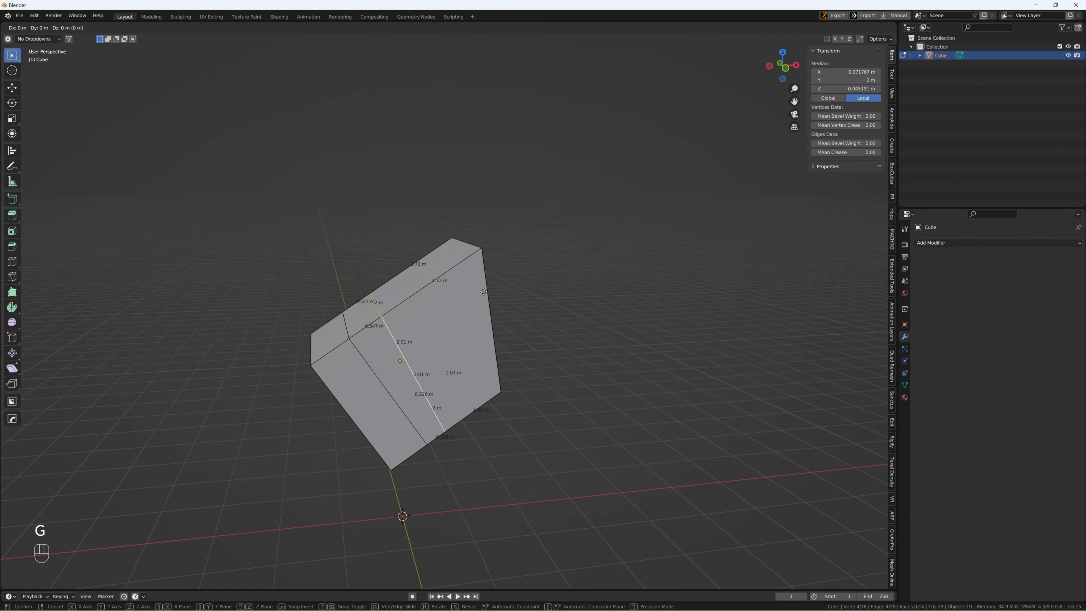
right_click(484, 291)
key("g")
key("g")
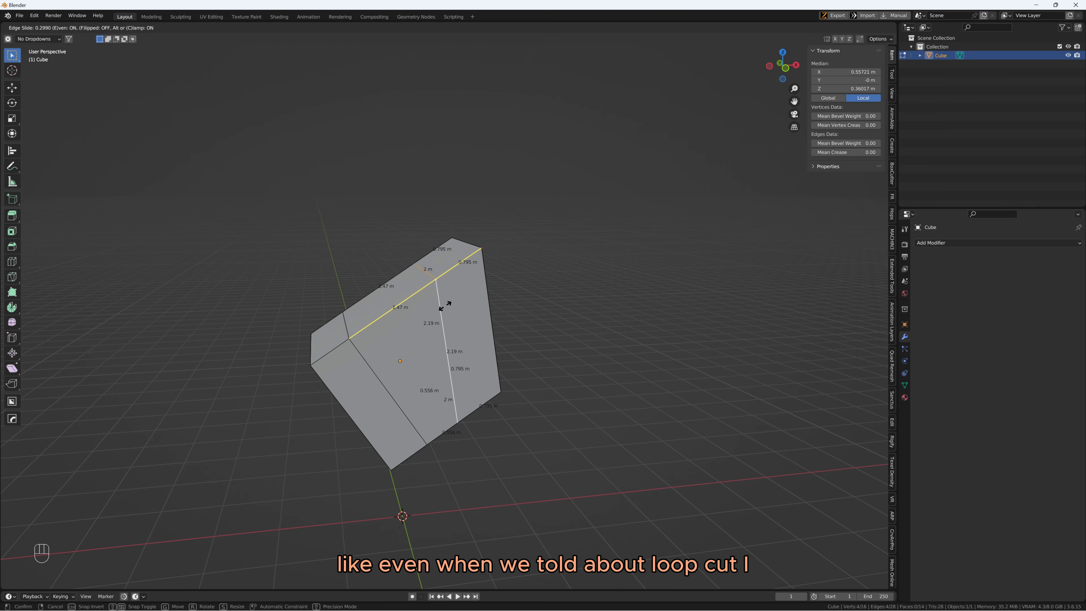
right_click(466, 295)
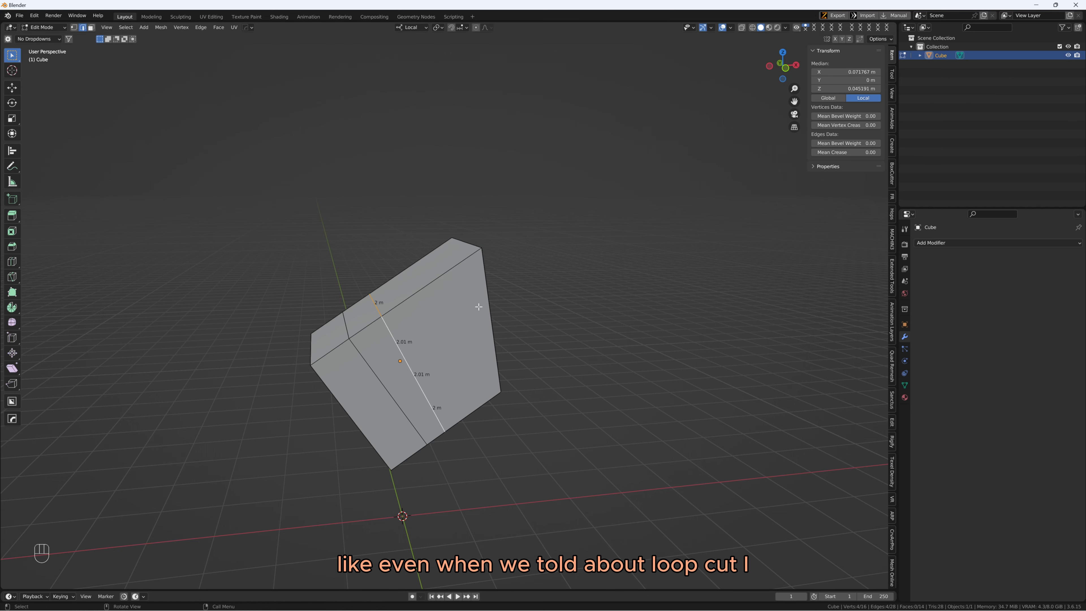
Edge-slide the second loop cut toward the slanted side, trying Even and Flipped, place it with Even off, and return to Object Mode
key("g")
key("g")
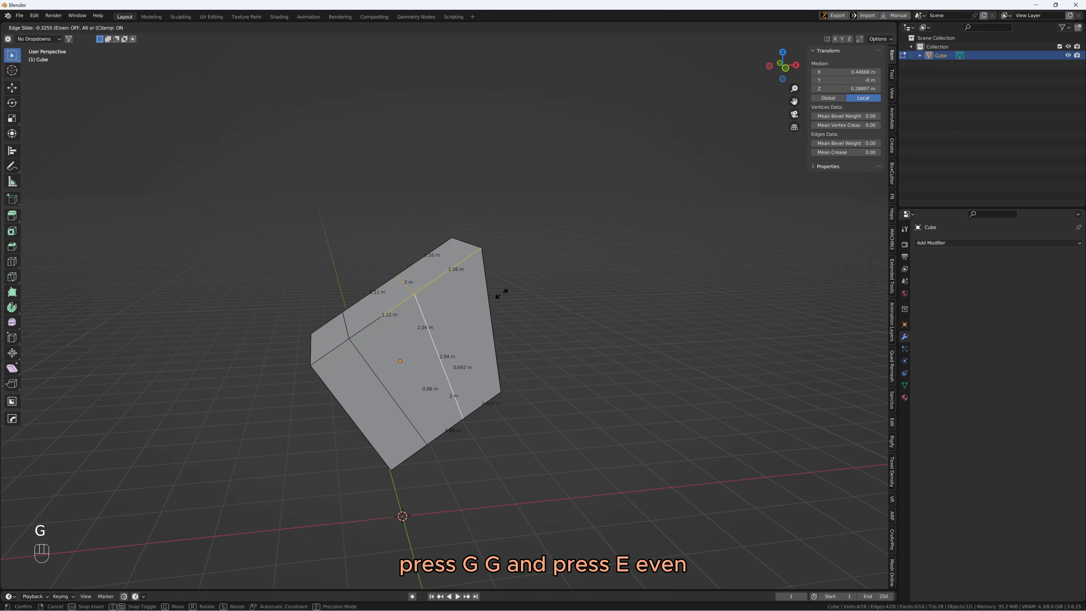
key("e")
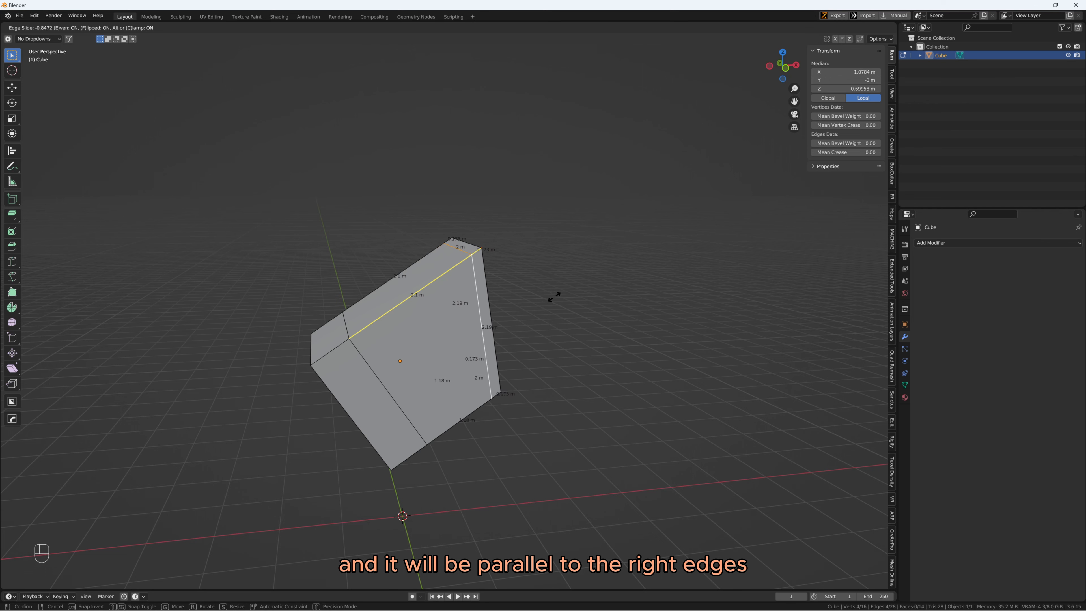
key("f")
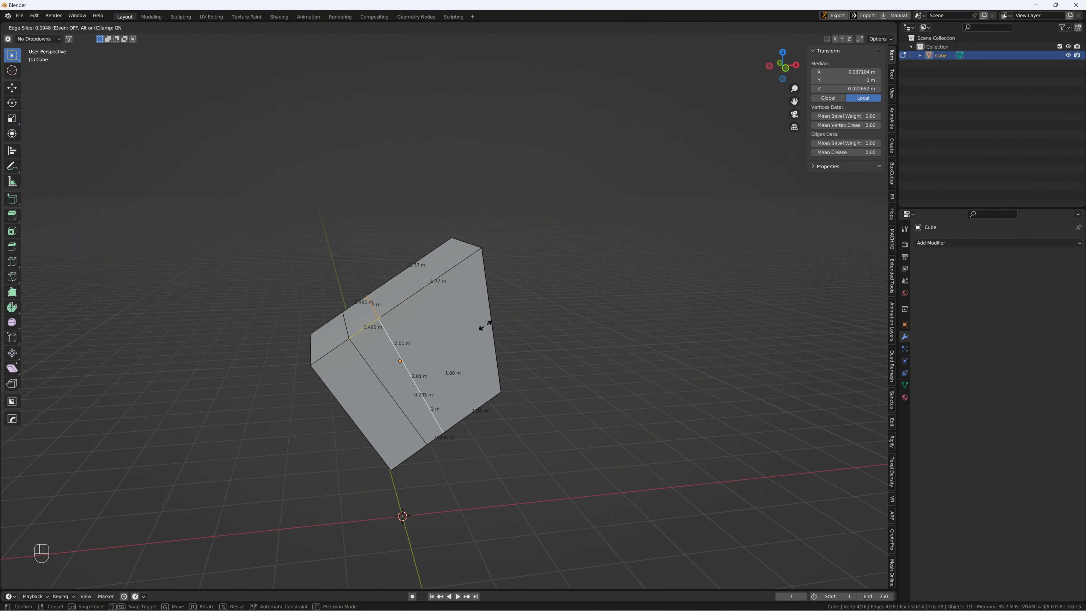
key("e")
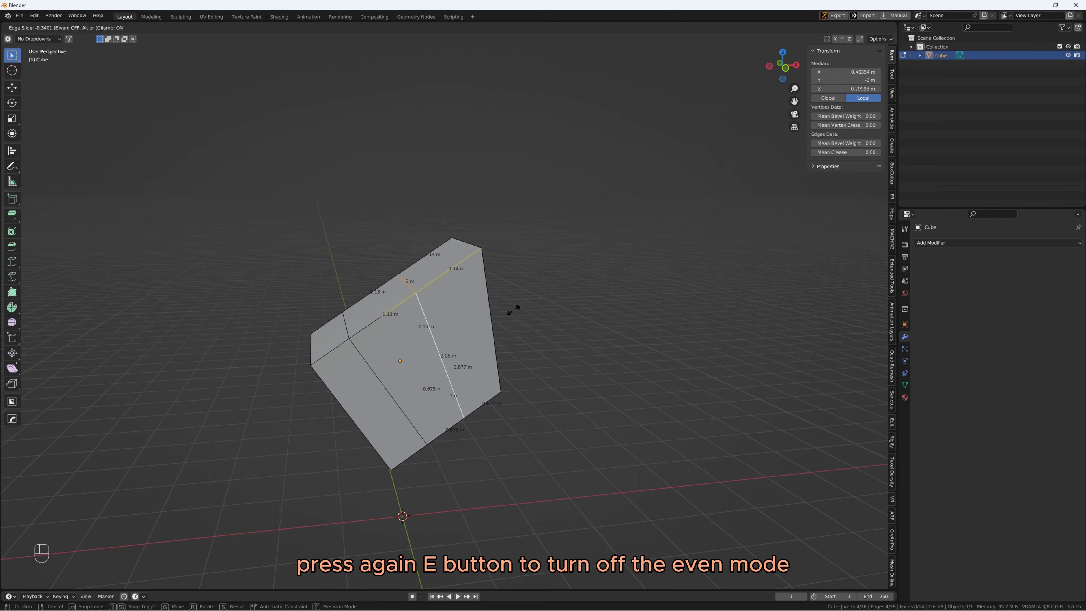
left_click(512, 315)
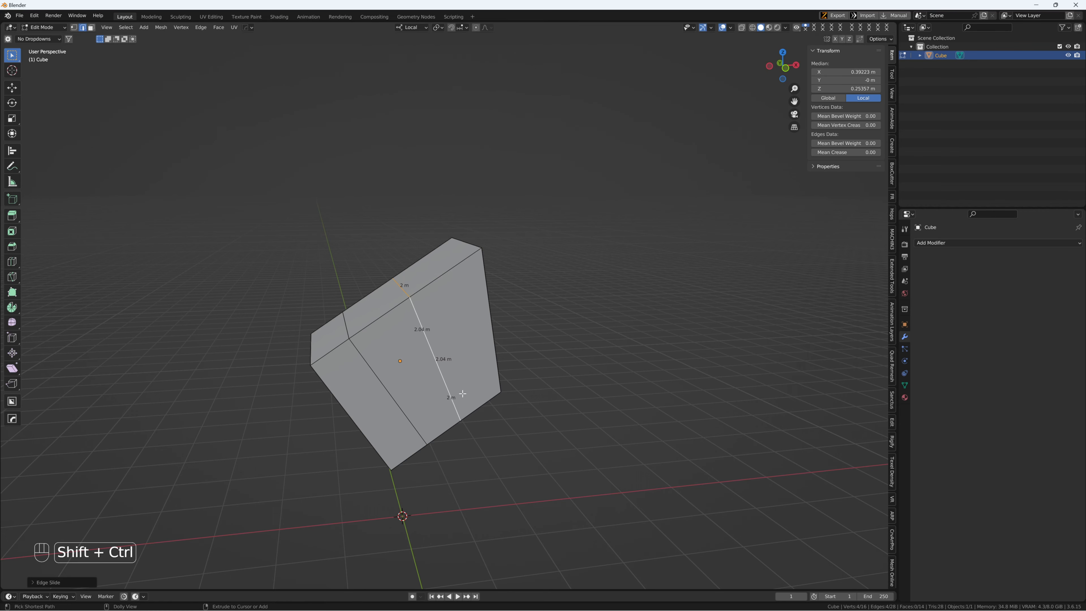
key("shift+ctrl+5")
key("Tab")
middle_click_drag(478, 307, 442, 336)
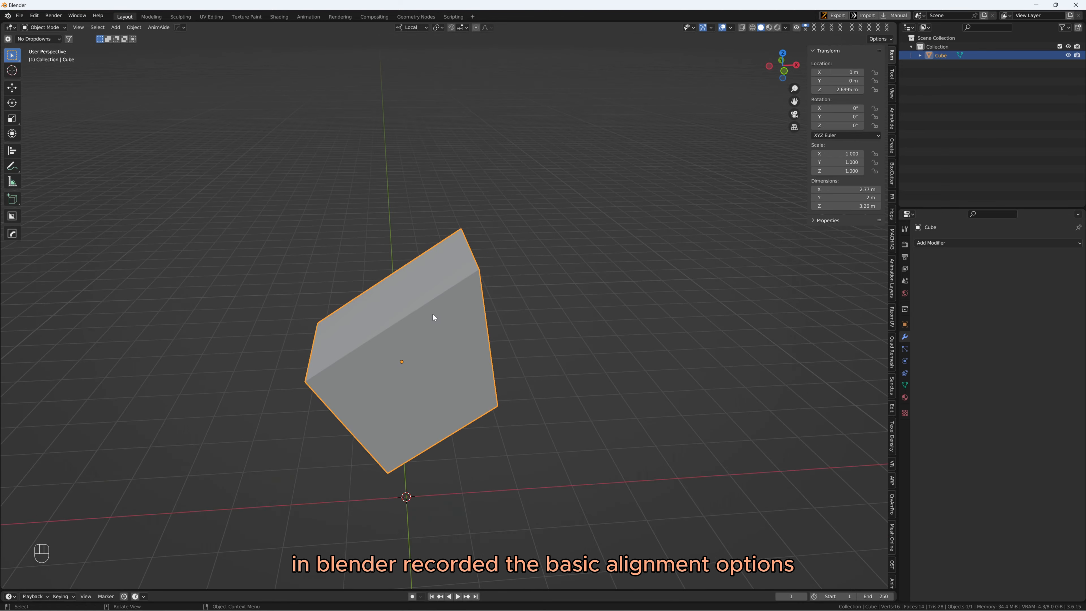
middle_click_drag(382, 347, 463, 324)
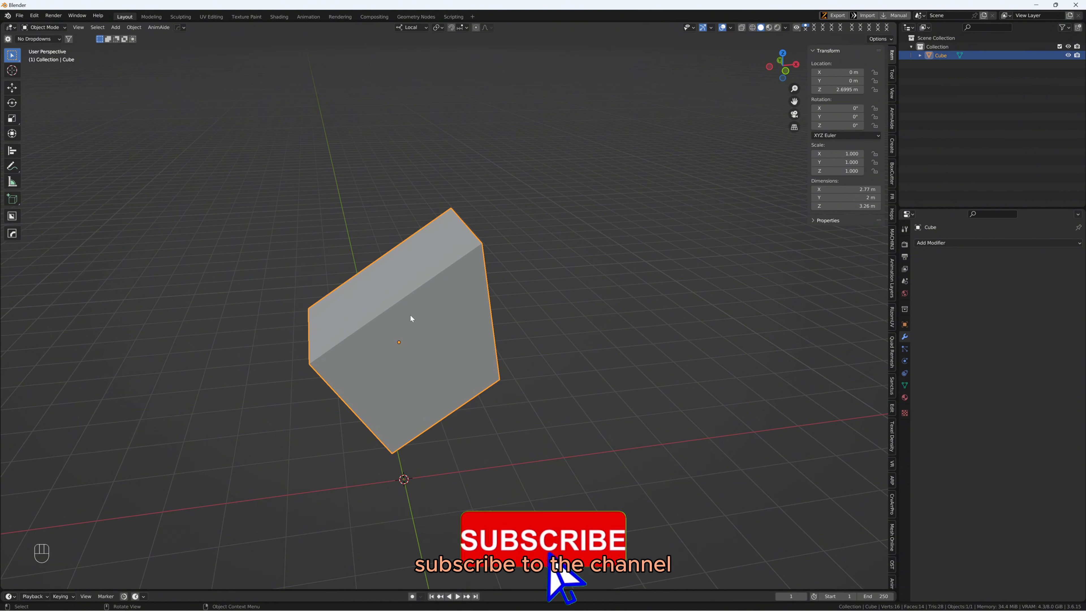
mouse_move(456, 333)
middle_mouse_down()
mouse_move(418, 332)
mouse_move(478, 347)
mouse_move(472, 337)
middle_mouse_up()
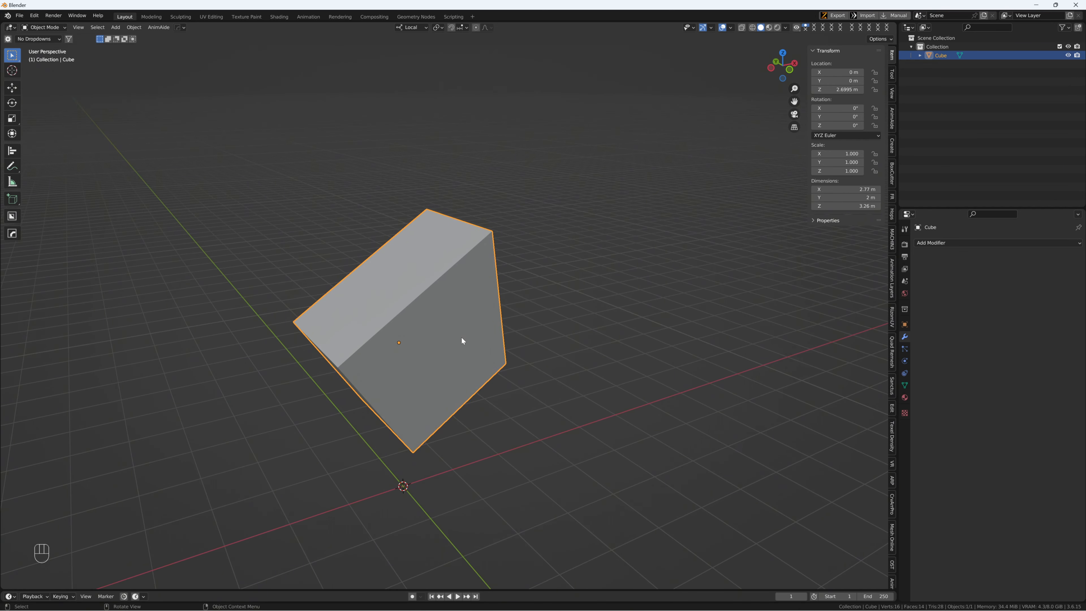
middle_click_drag(435, 326, 505, 400)
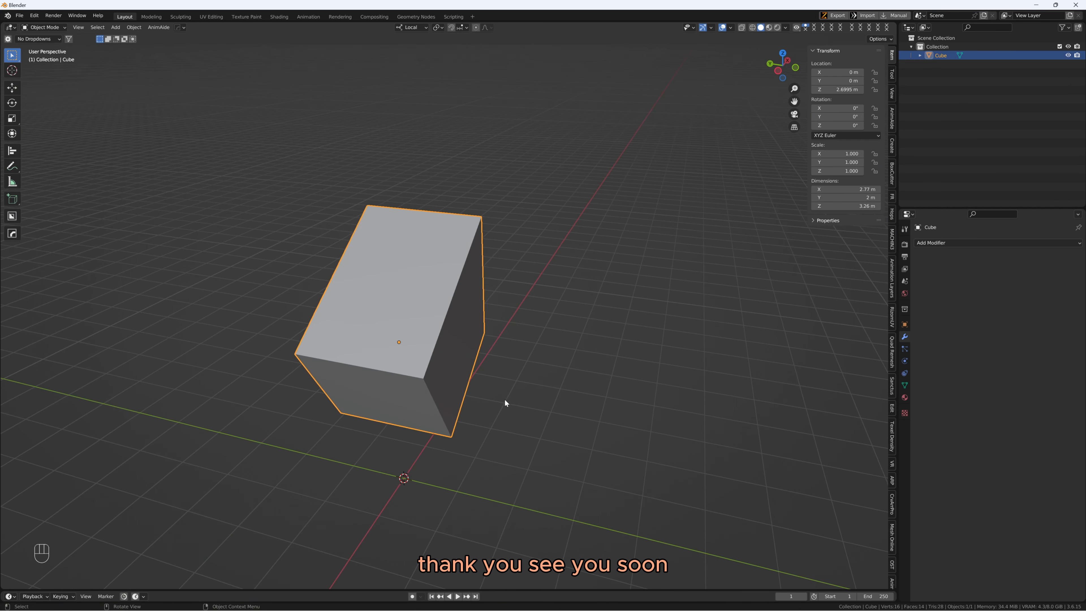